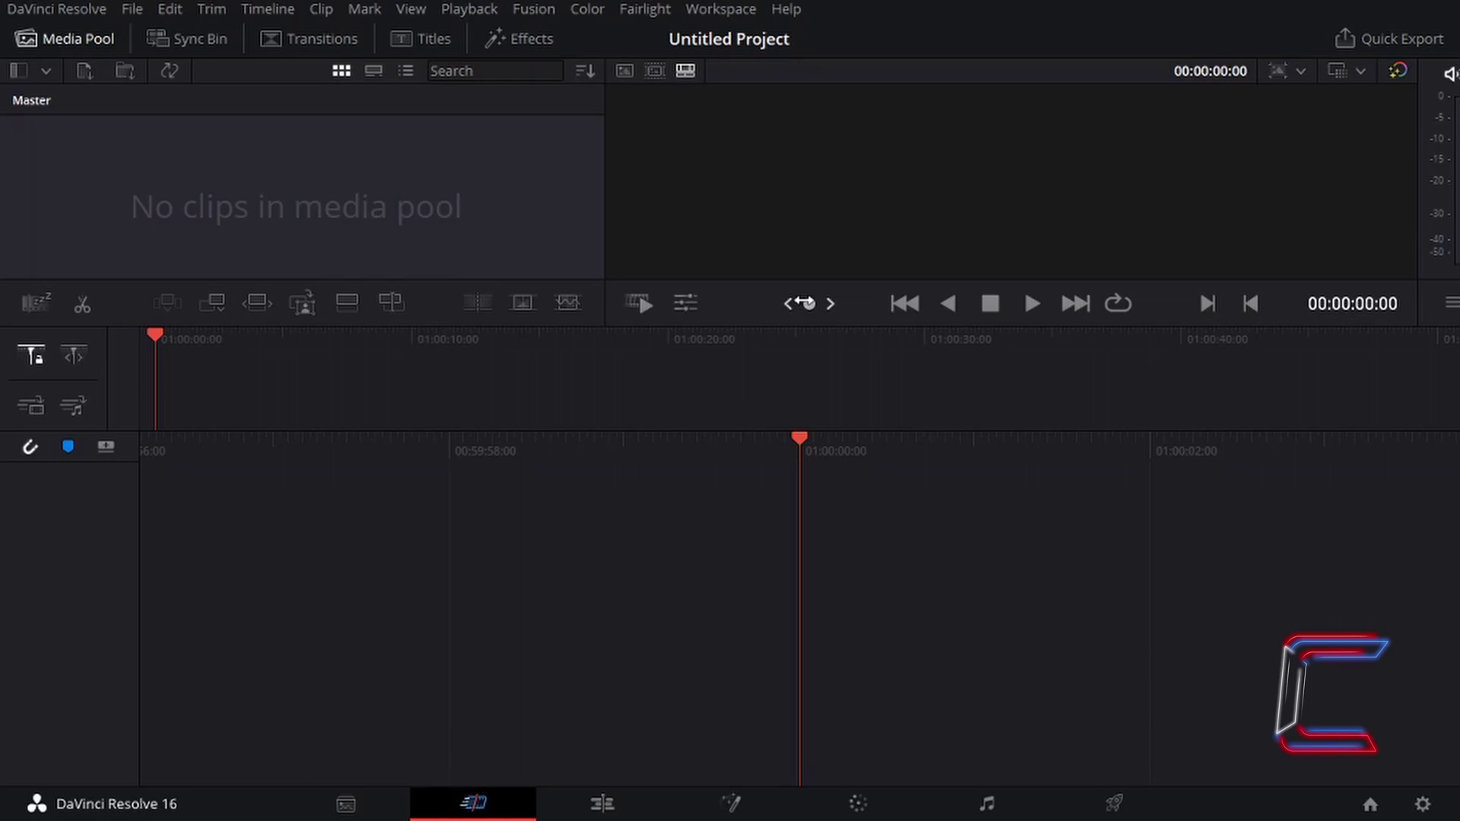
Add a new bin to the empty media pool.
key(ctrl+shift+n)
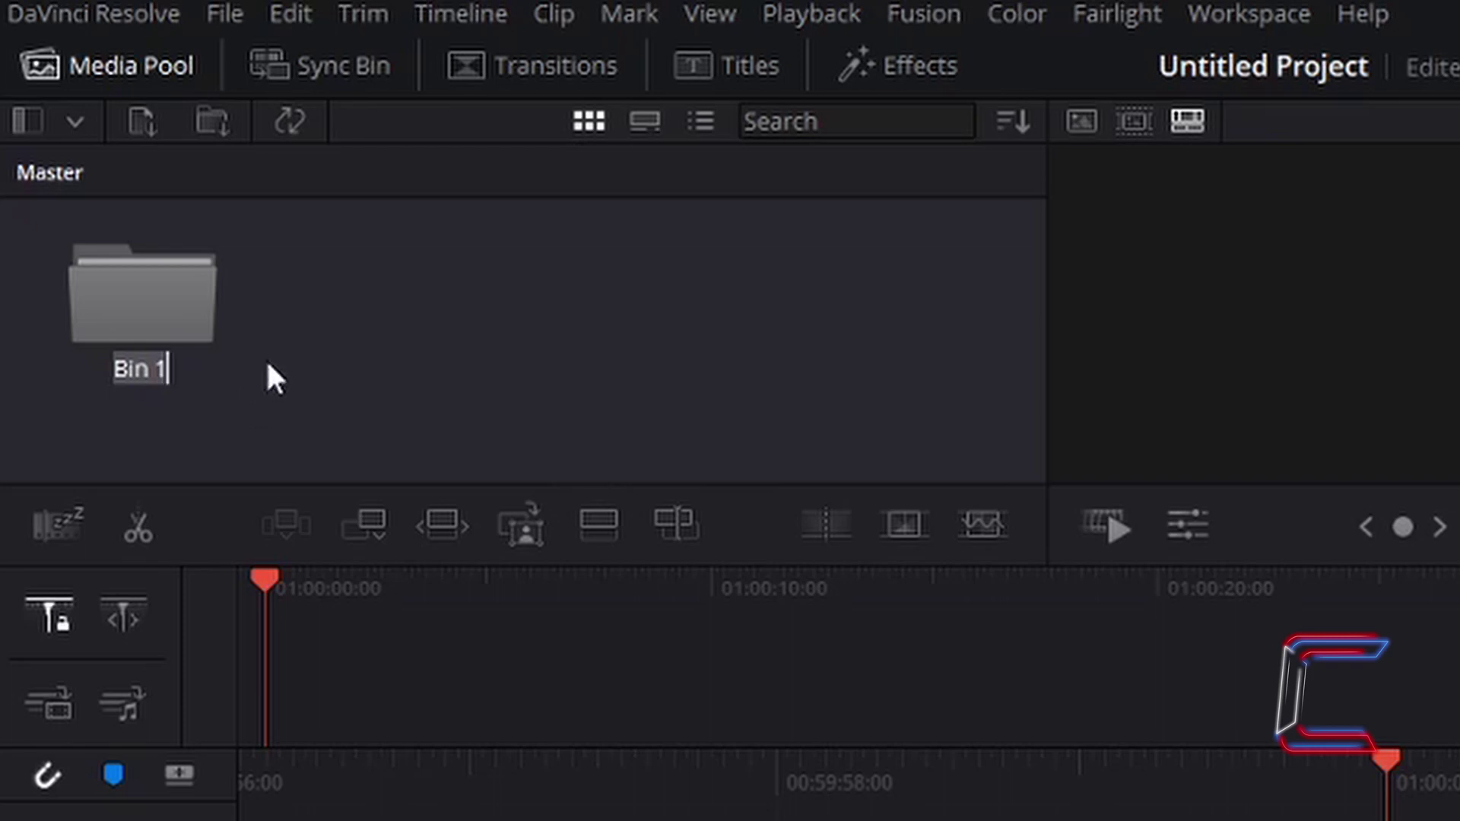
click(148, 297)
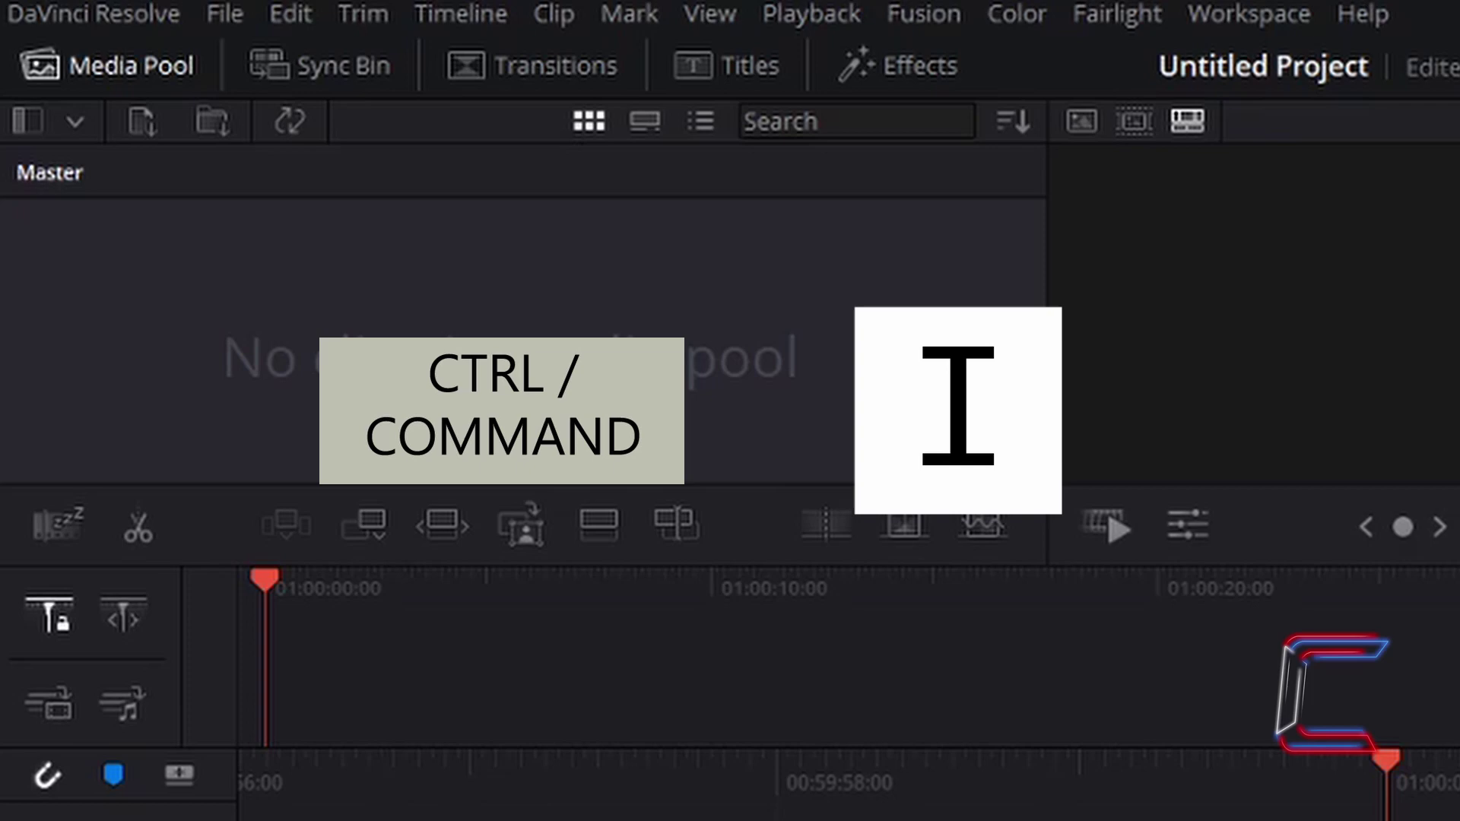
Import the clips 1 - Red Bucket.mp4 and 2 - Bobby.mp4 from Folder 1 into the media pool.
key(ctrl+i)
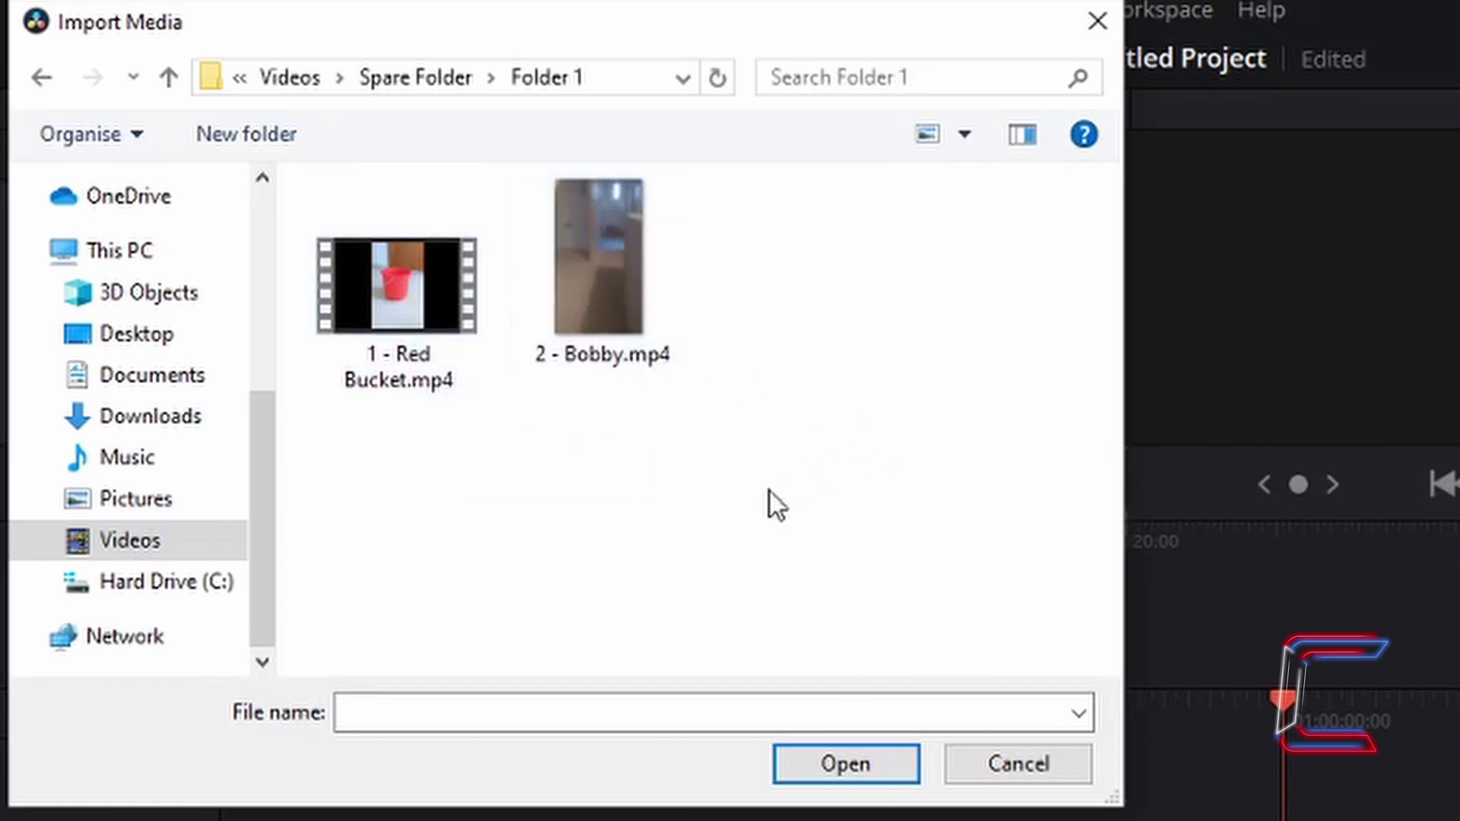
drag(719, 496, 426, 277)
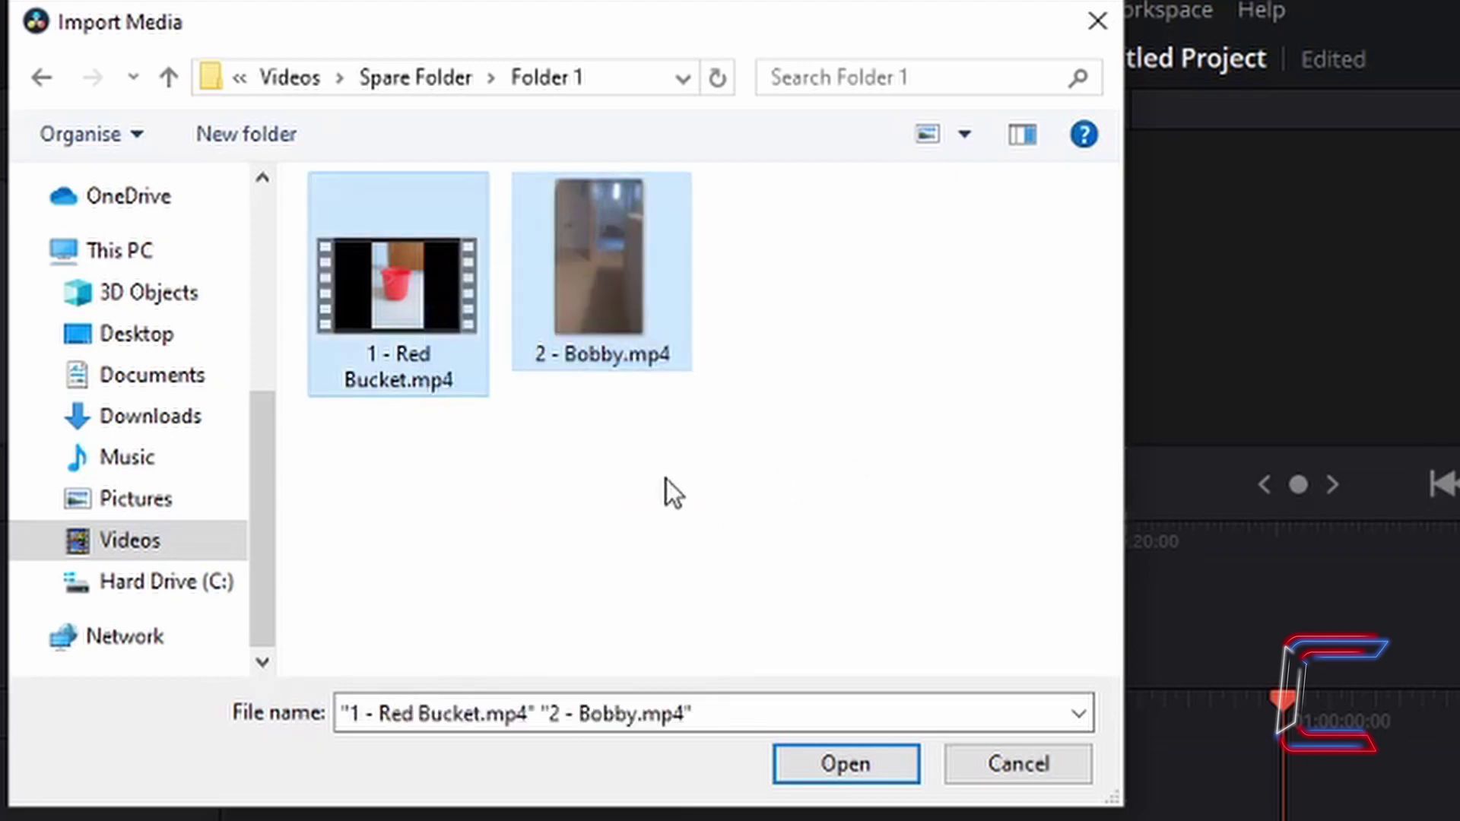
click(842, 766)
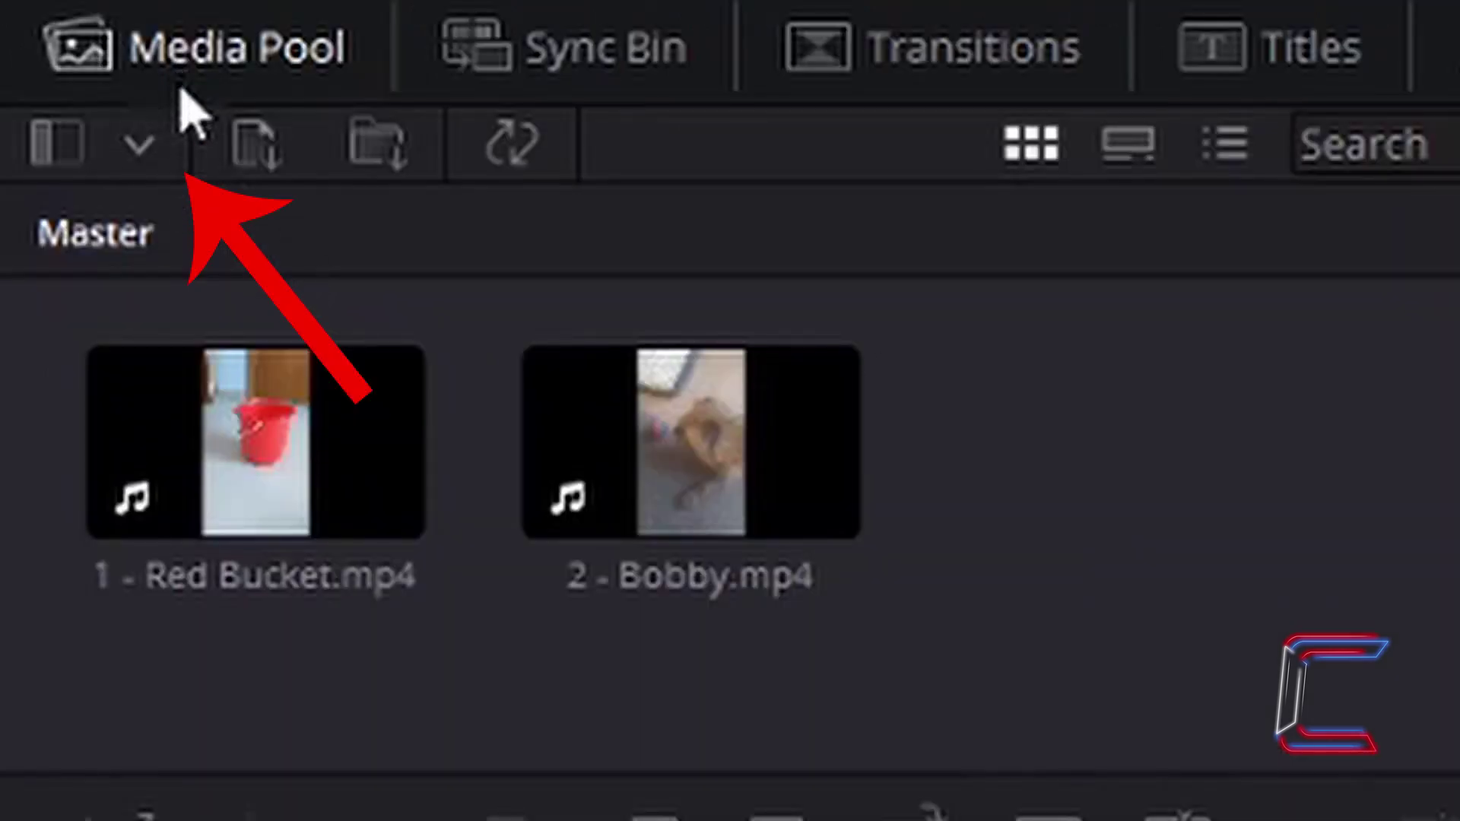
Add a new bin beside the two imported clips in the Master bin, keeping its default name.
click(156, 154)
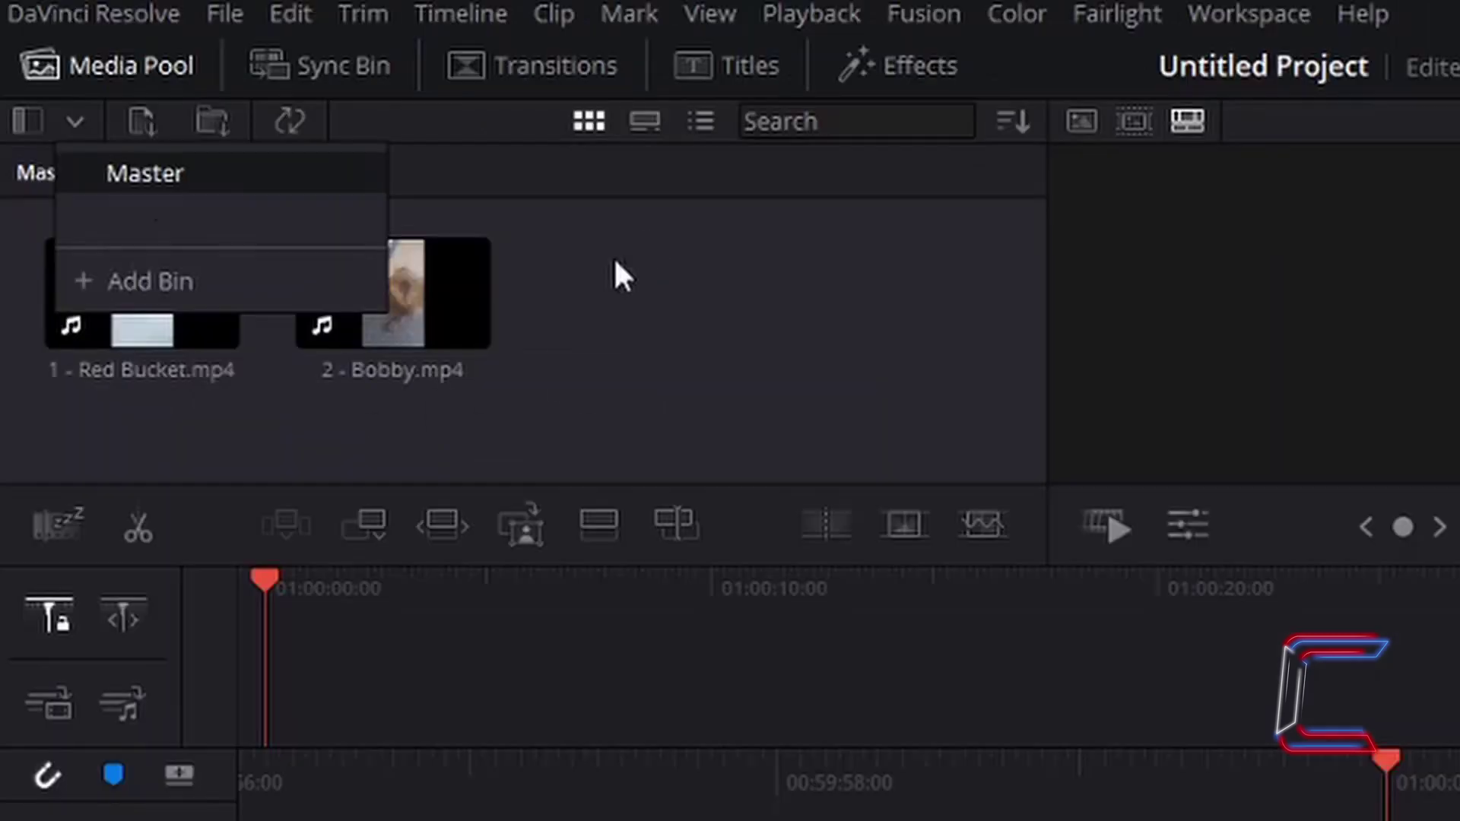
click(1069, 434)
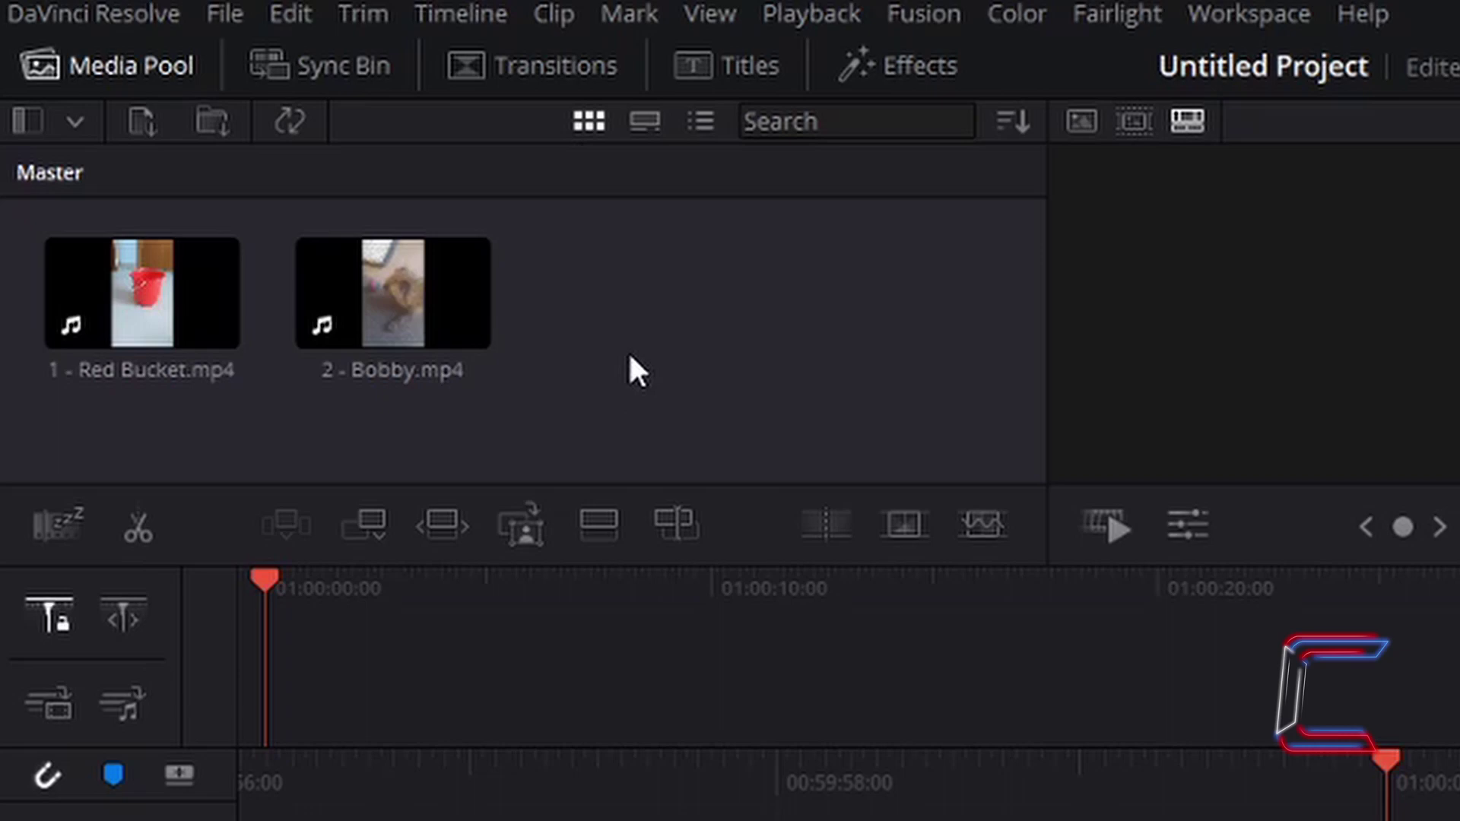
right_click(608, 310)
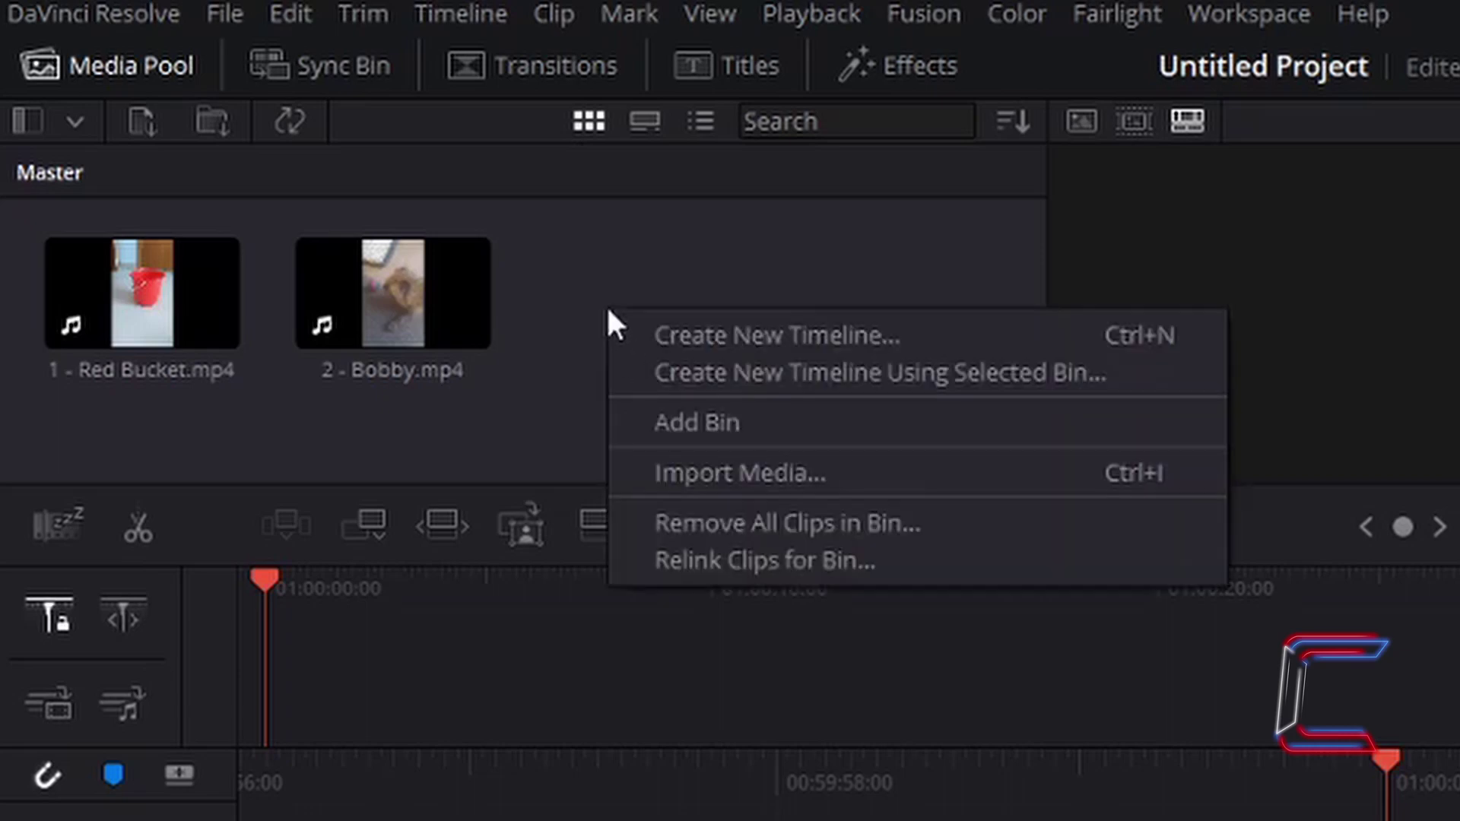
click(766, 423)
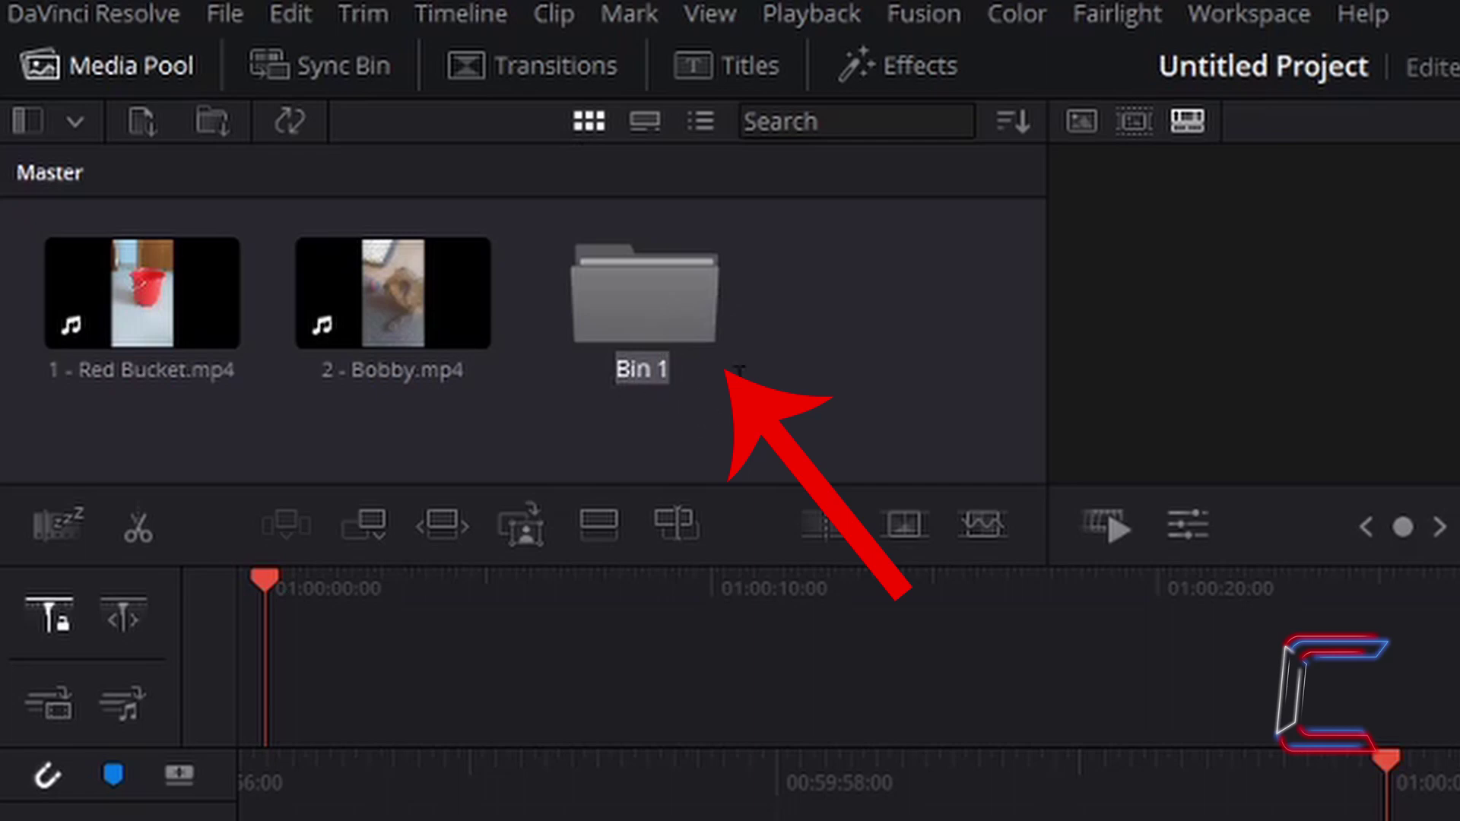
click(753, 391)
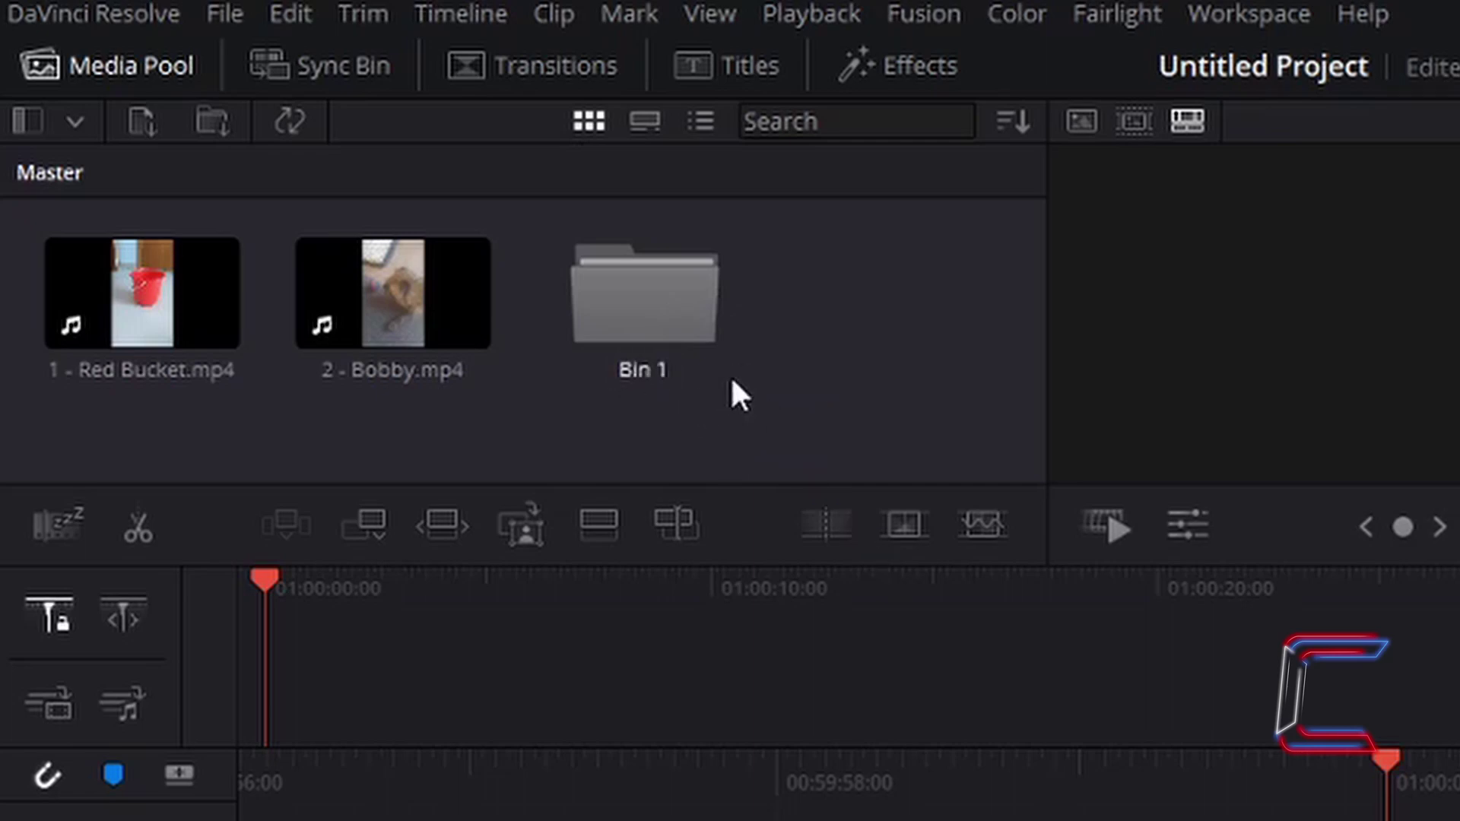
Rename the new bin in the media pool to Bobby.
right_click(694, 314)
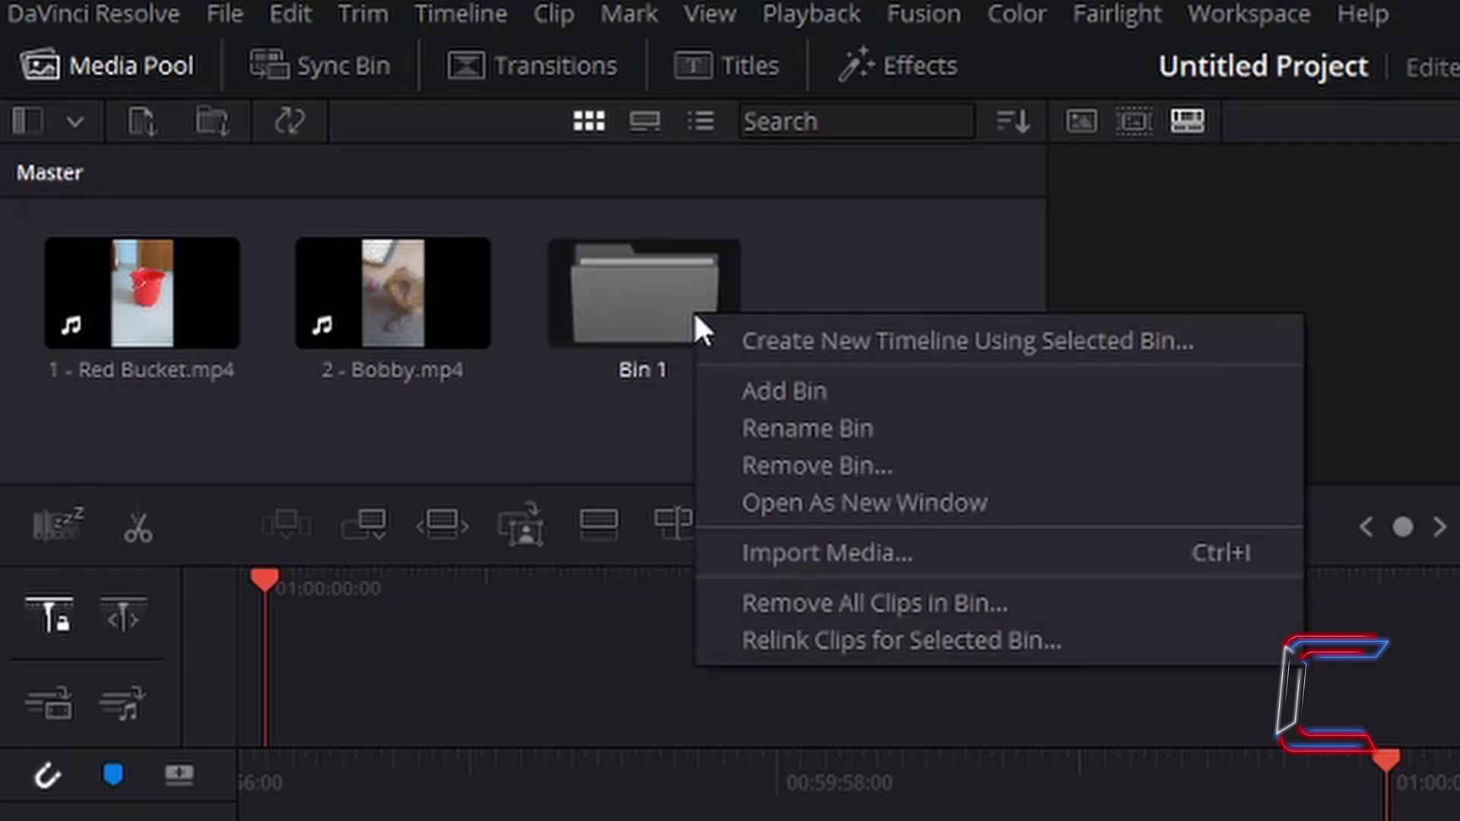
click(894, 421)
text(B)
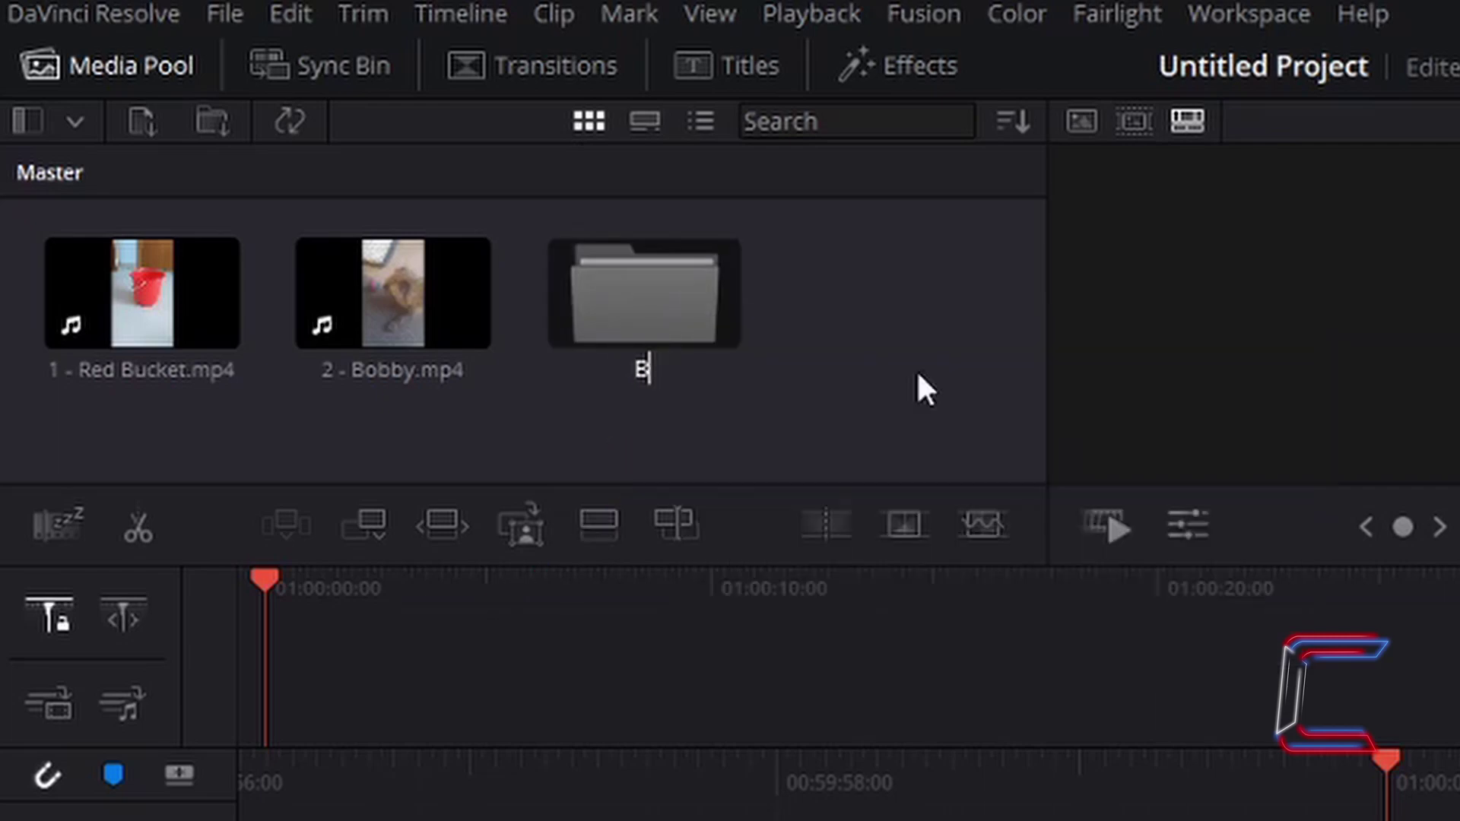
text(obby)
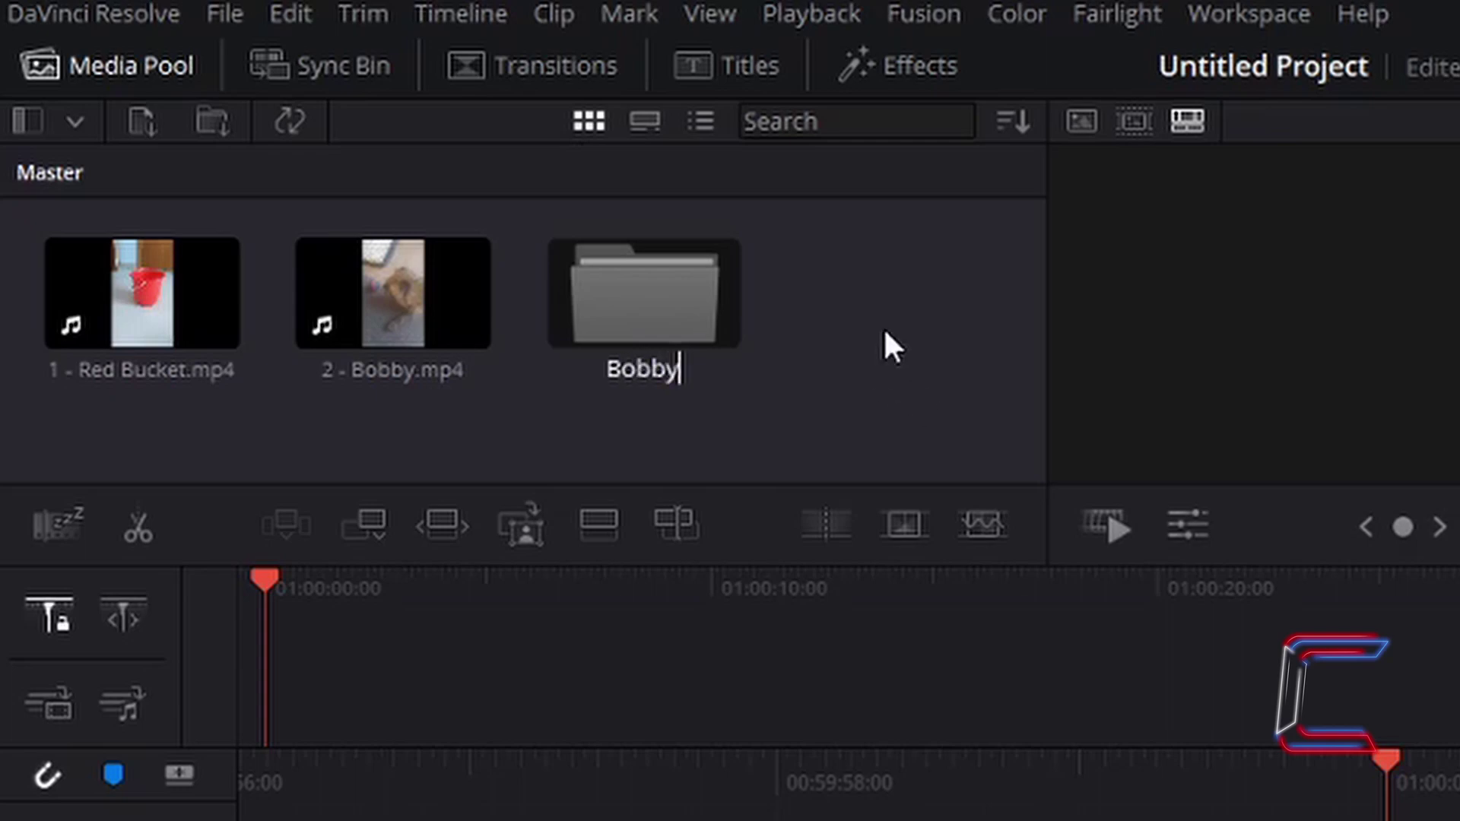
key(Return)
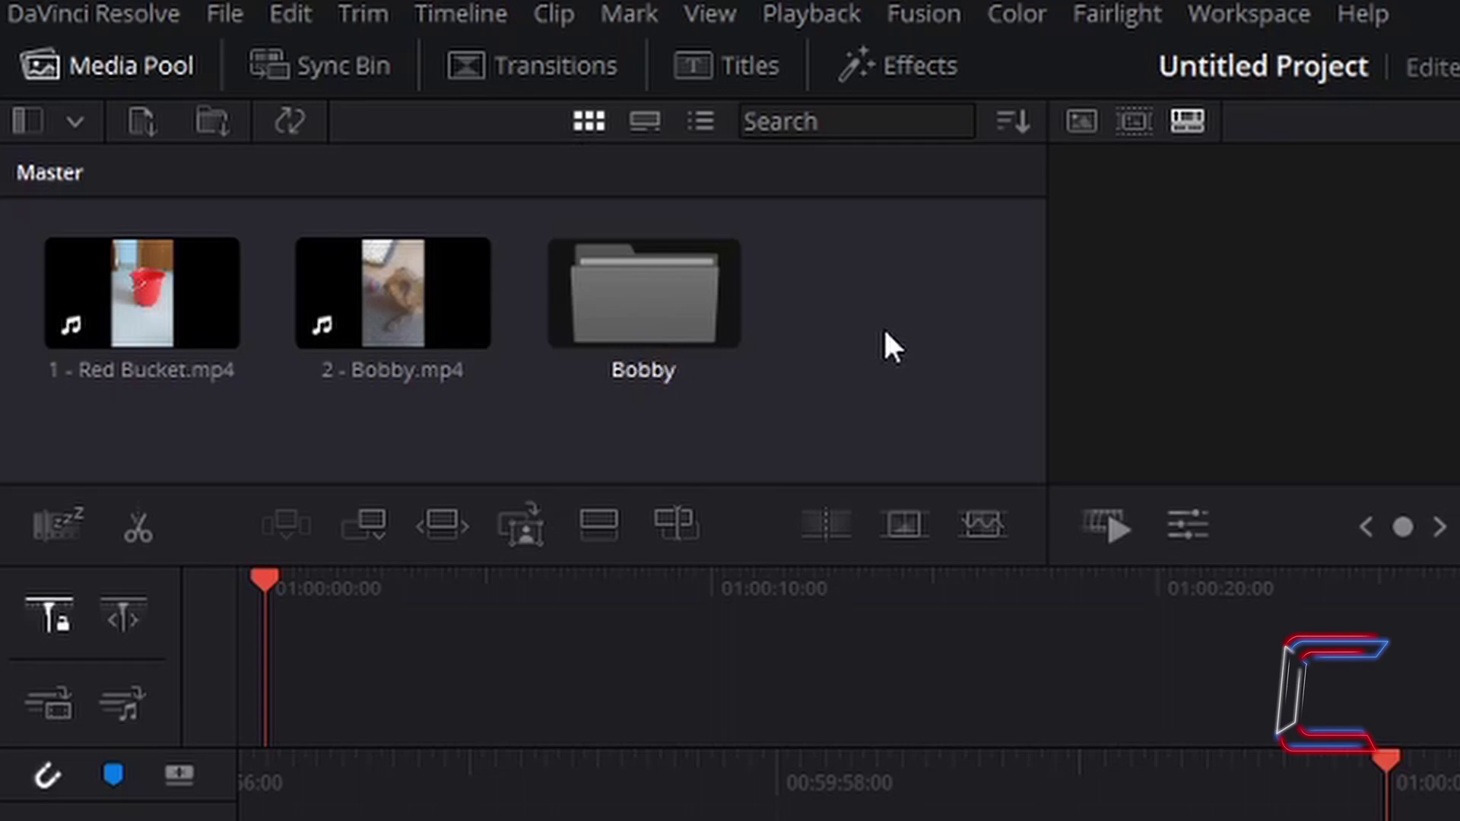
click(558, 453)
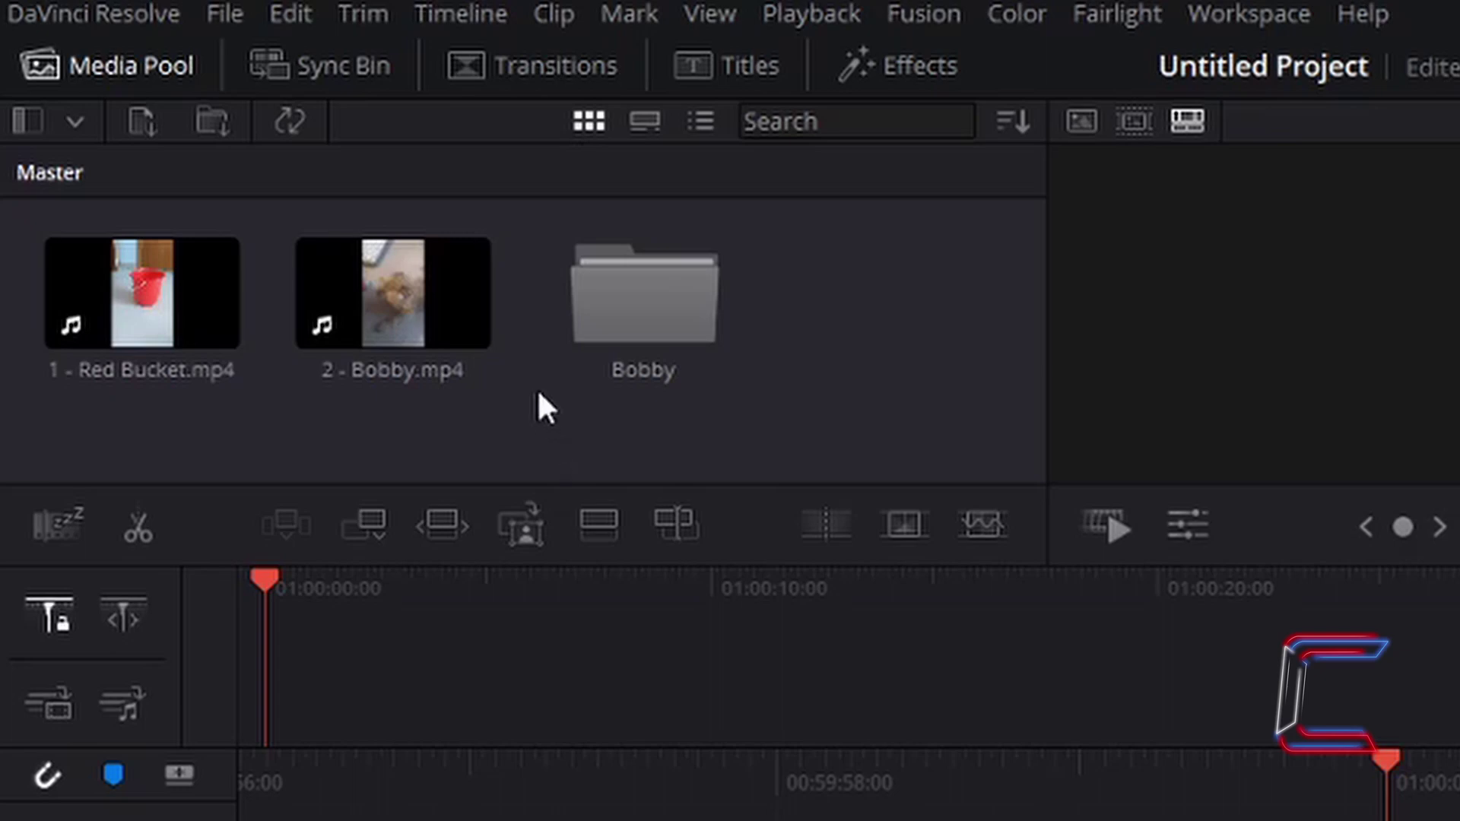
Move the clip 2 - Bobby.mp4 from the Master bin into the Bobby bin.
drag(453, 292, 613, 300)
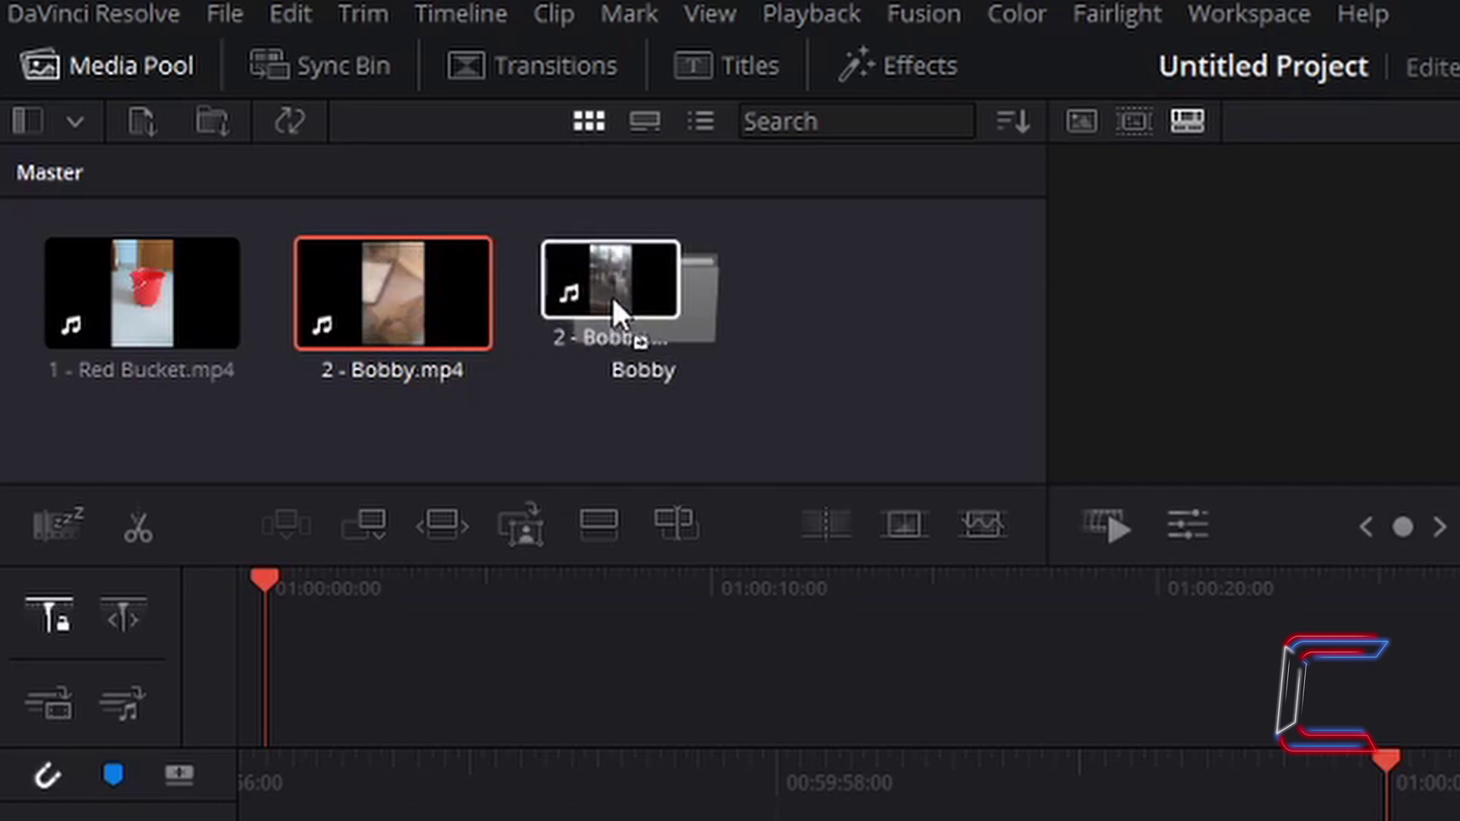
drag(613, 300, 612, 300)
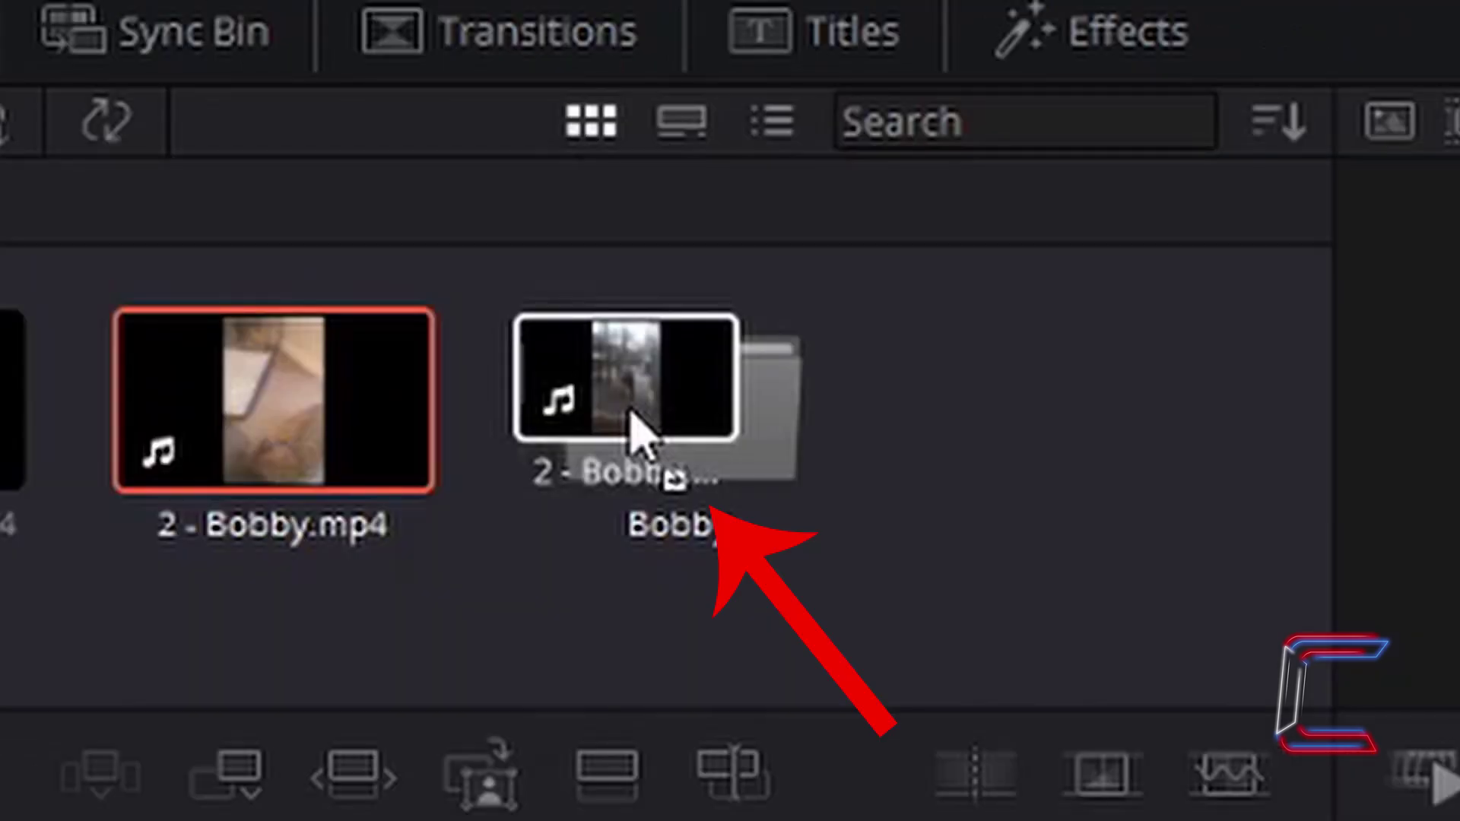
drag(630, 411, 630, 411)
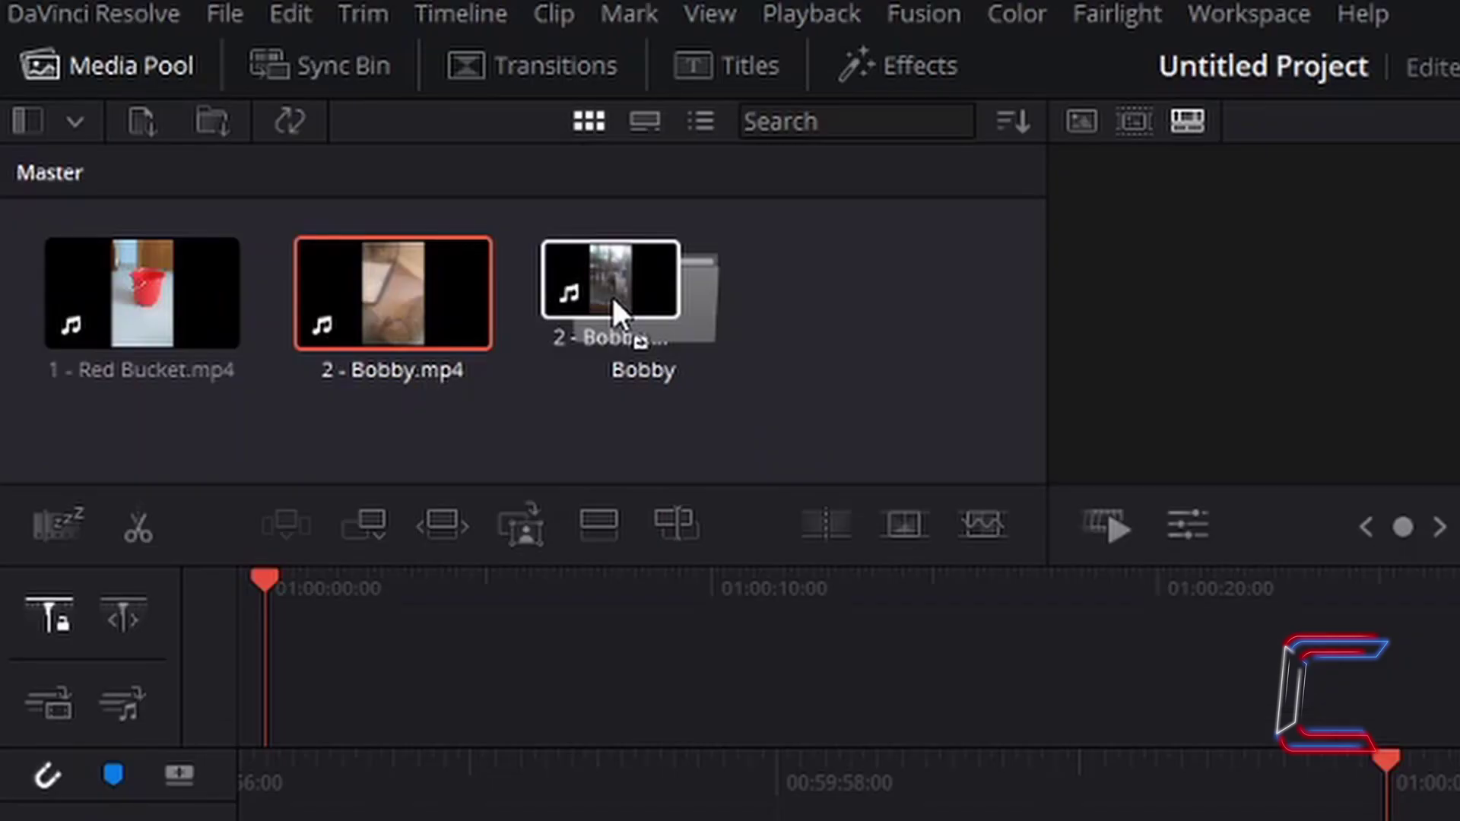
drag(613, 299, 613, 300)
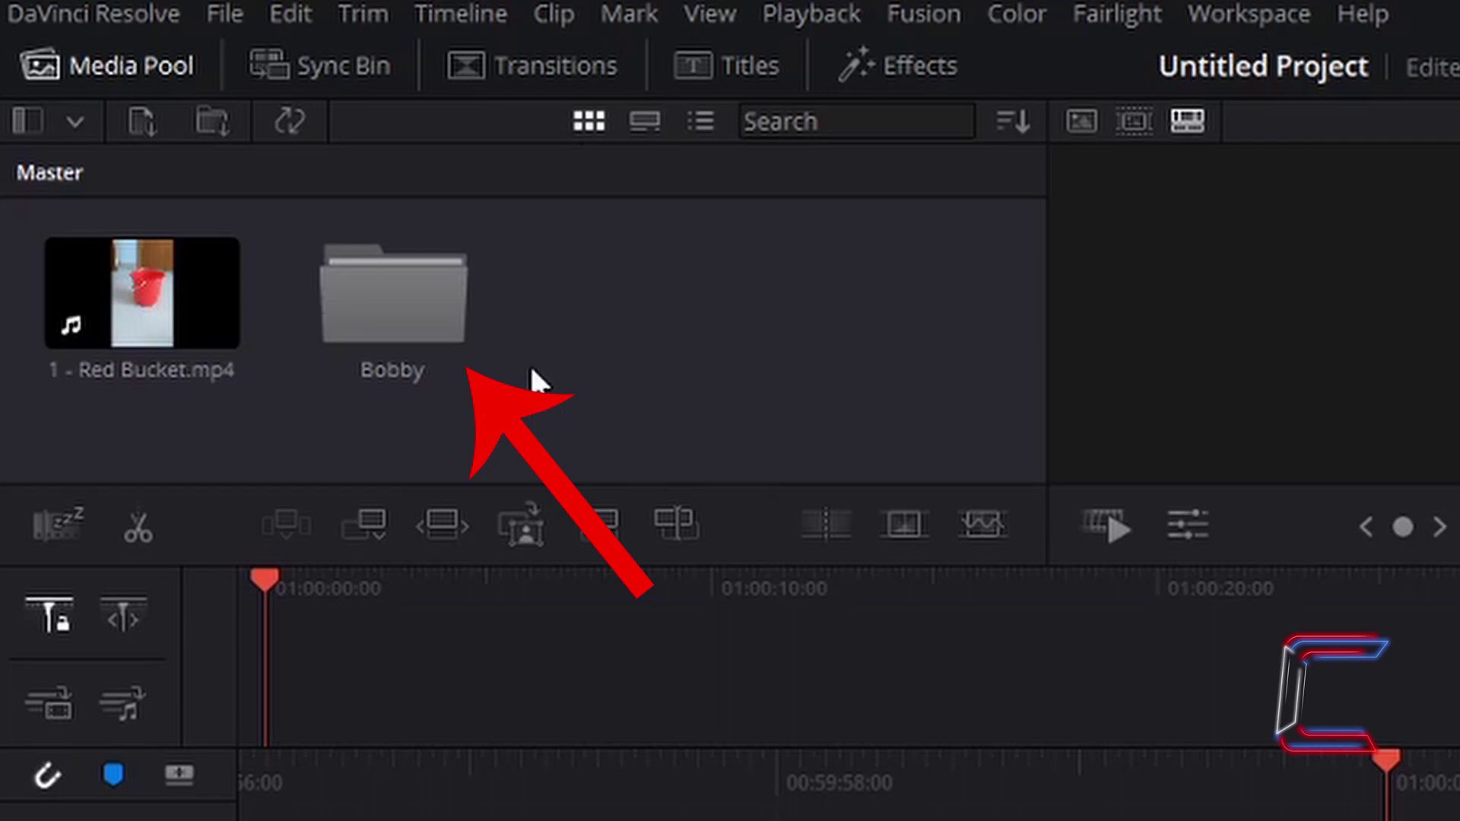
Remove all clips from the Bobby bin and return to the Master bin.
double_click(449, 278)
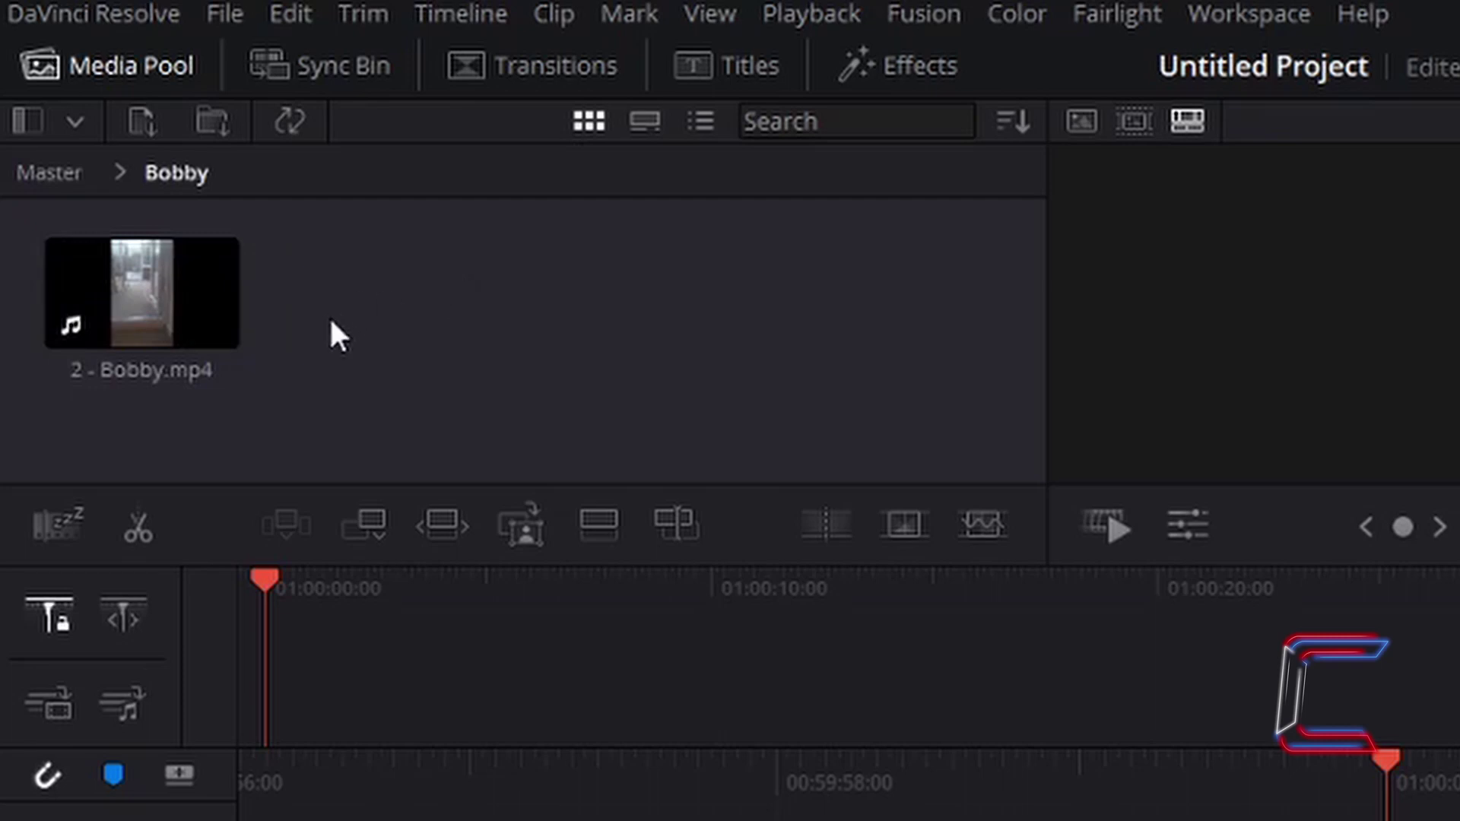
right_click(388, 291)
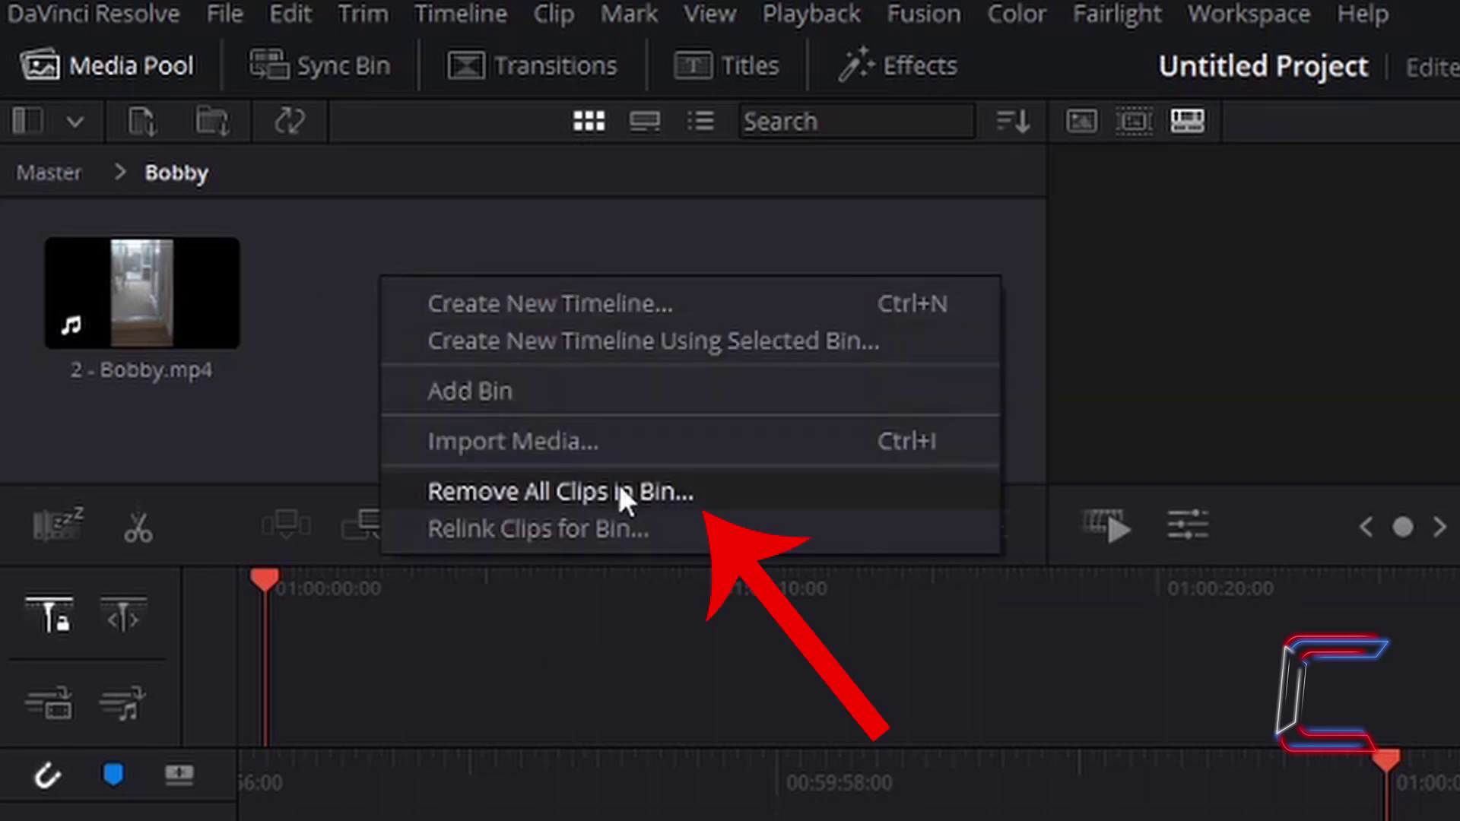
click(660, 493)
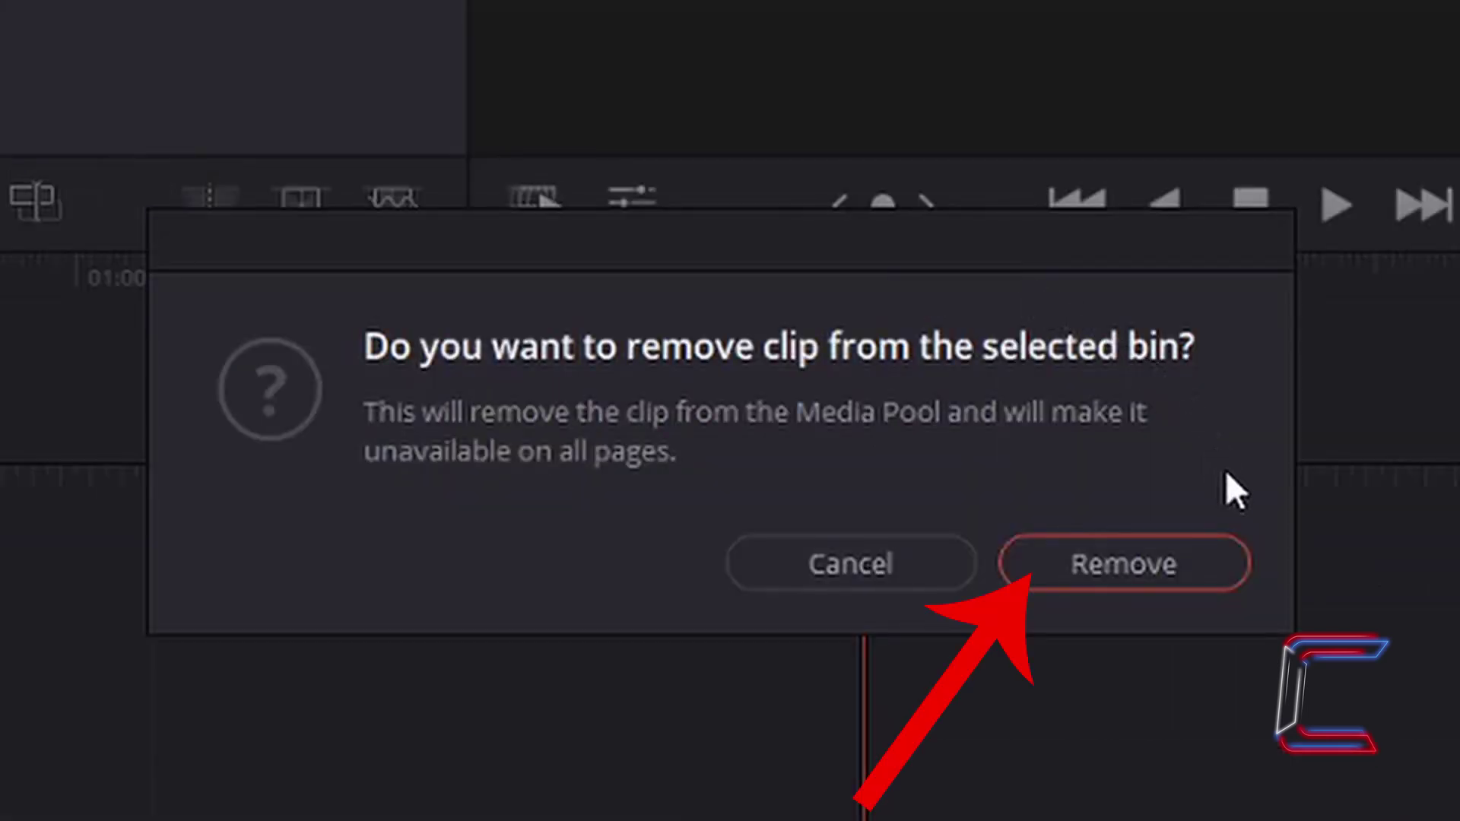
click(1189, 587)
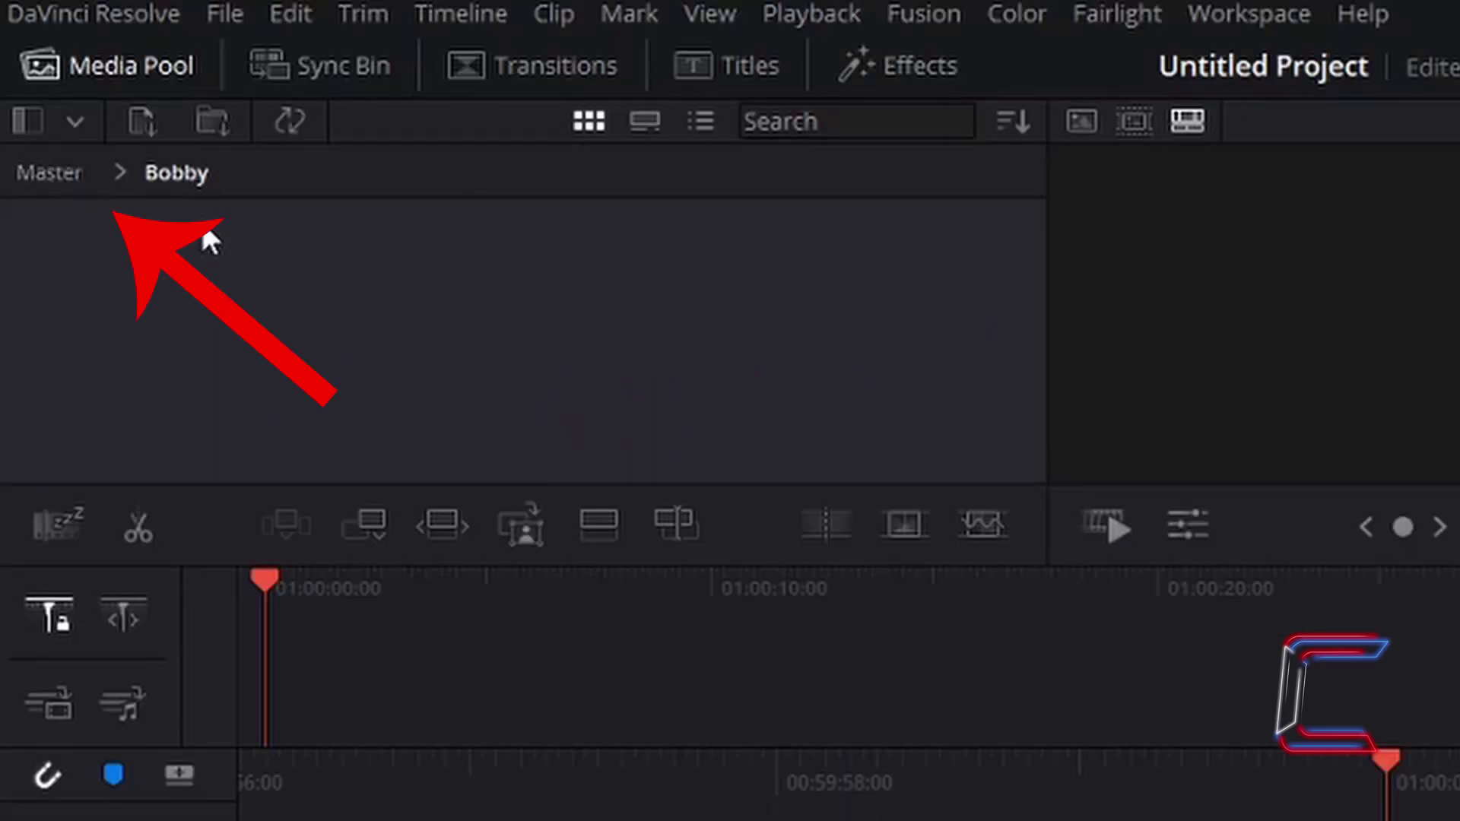
click(76, 178)
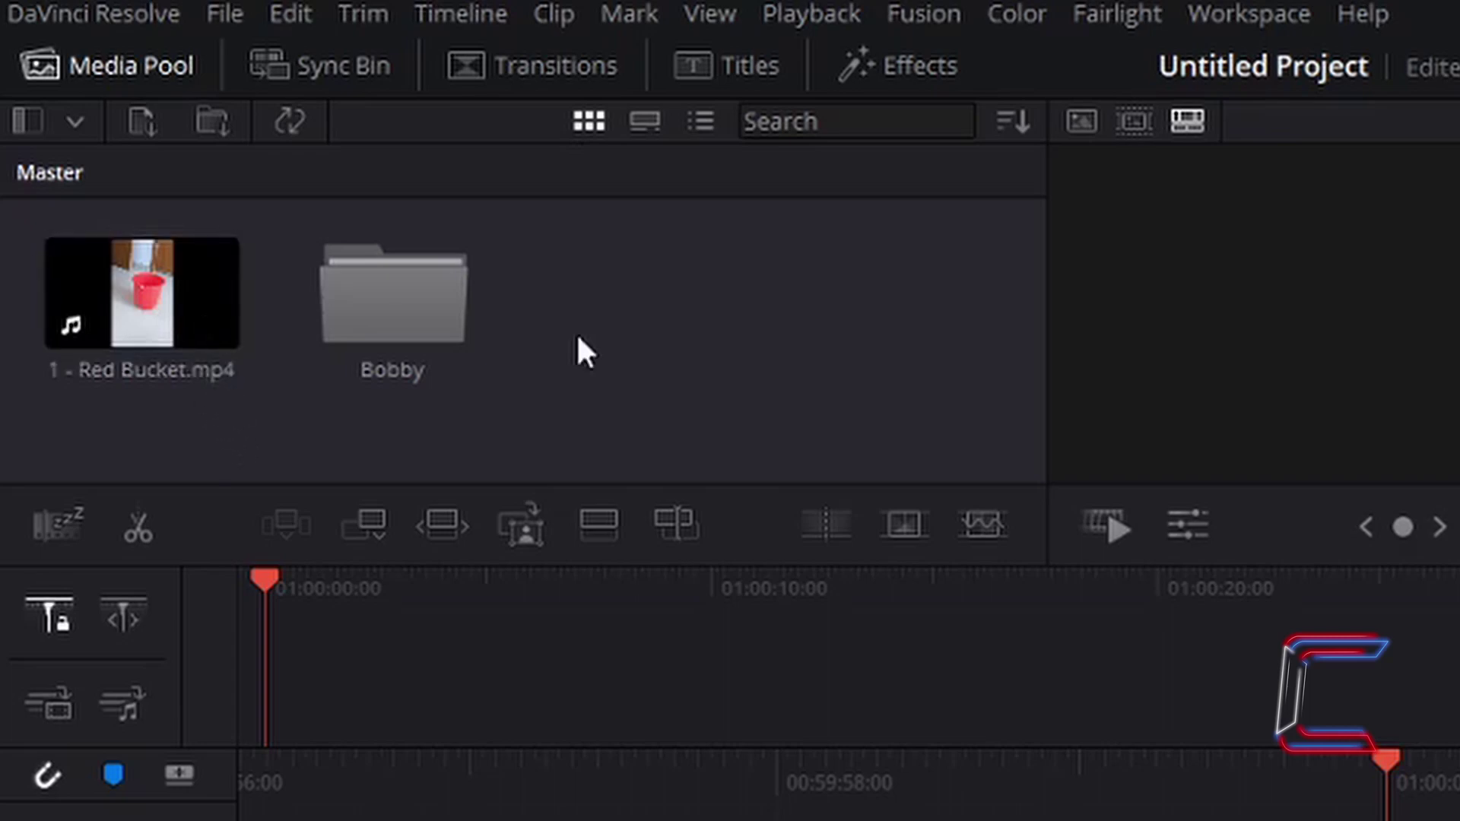
Import 2 - Bobby.mp4 from Folder 1 directly into the Bobby bin and go back to the Master bin.
double_click(443, 289)
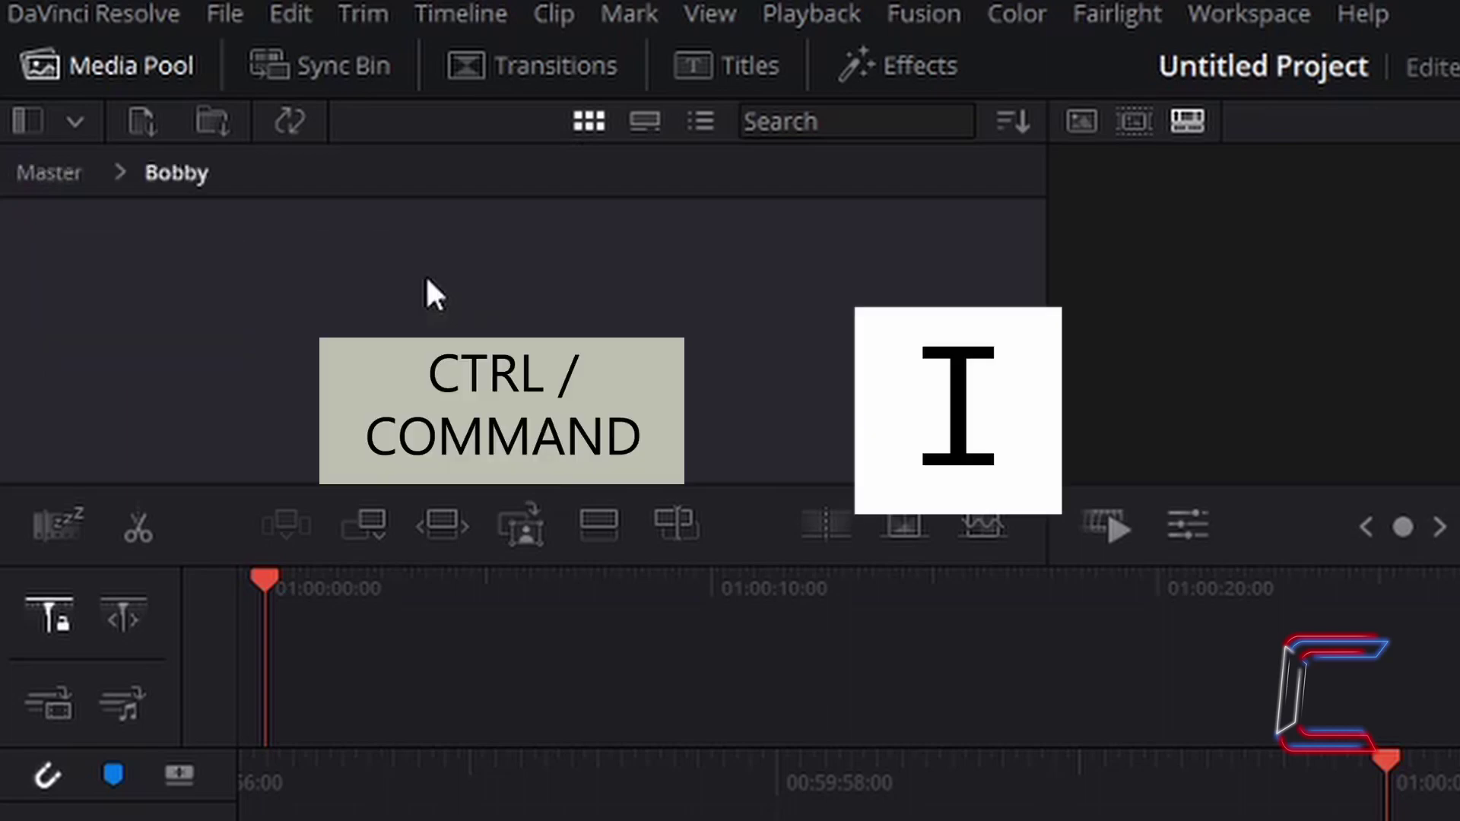
key(ctrl+i)
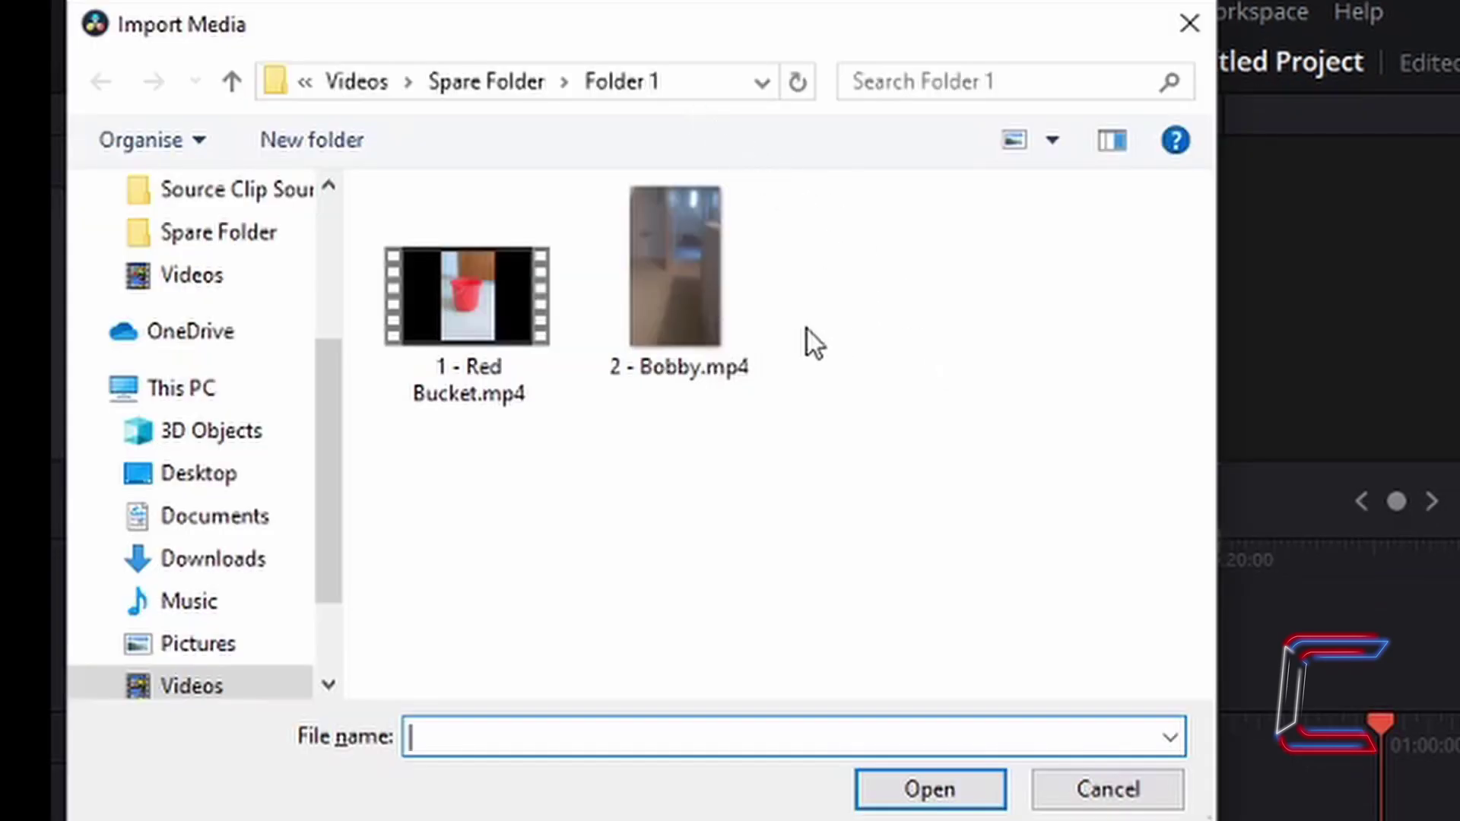
click(720, 295)
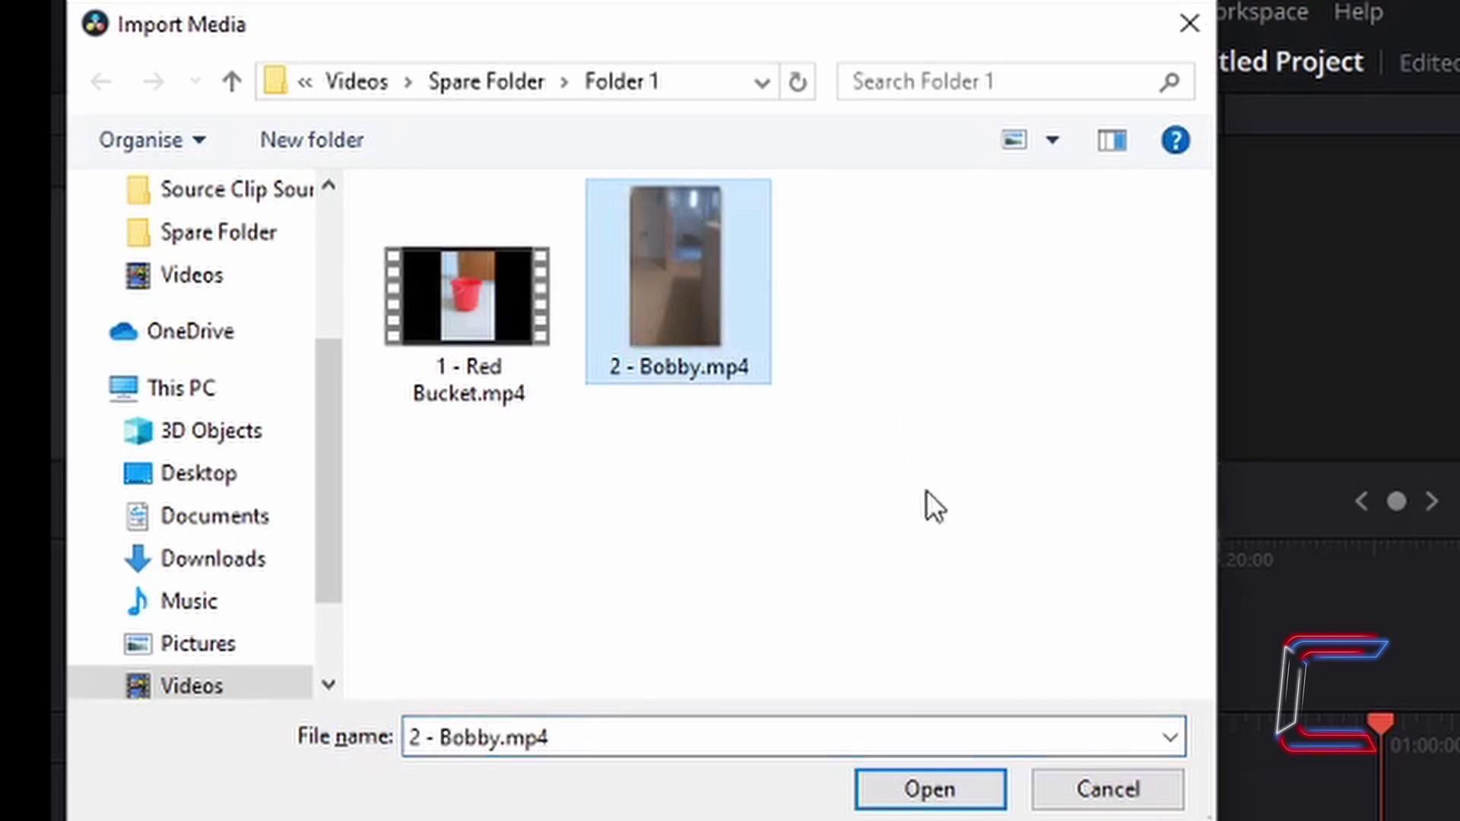
click(960, 794)
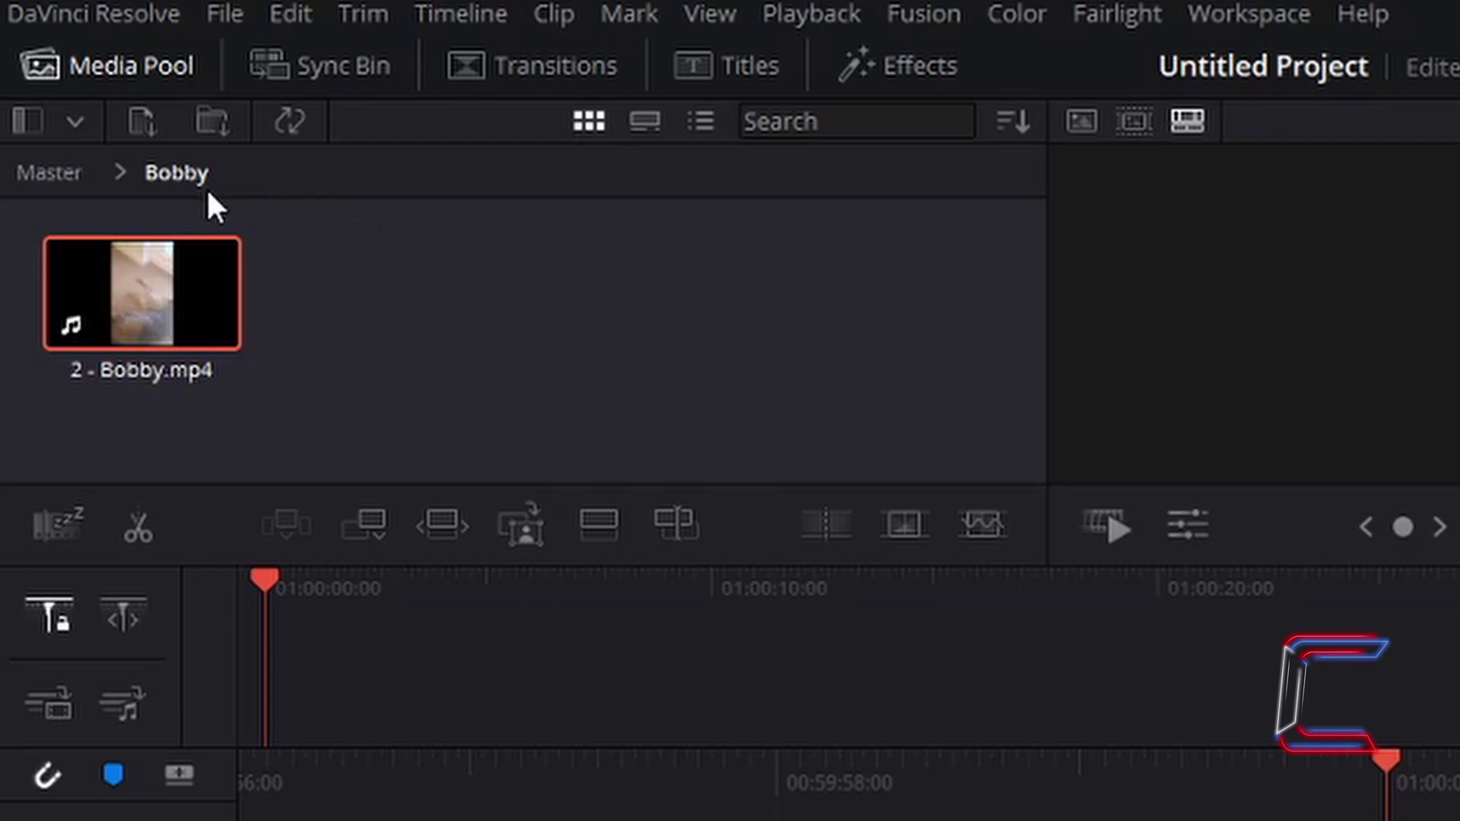
click(79, 181)
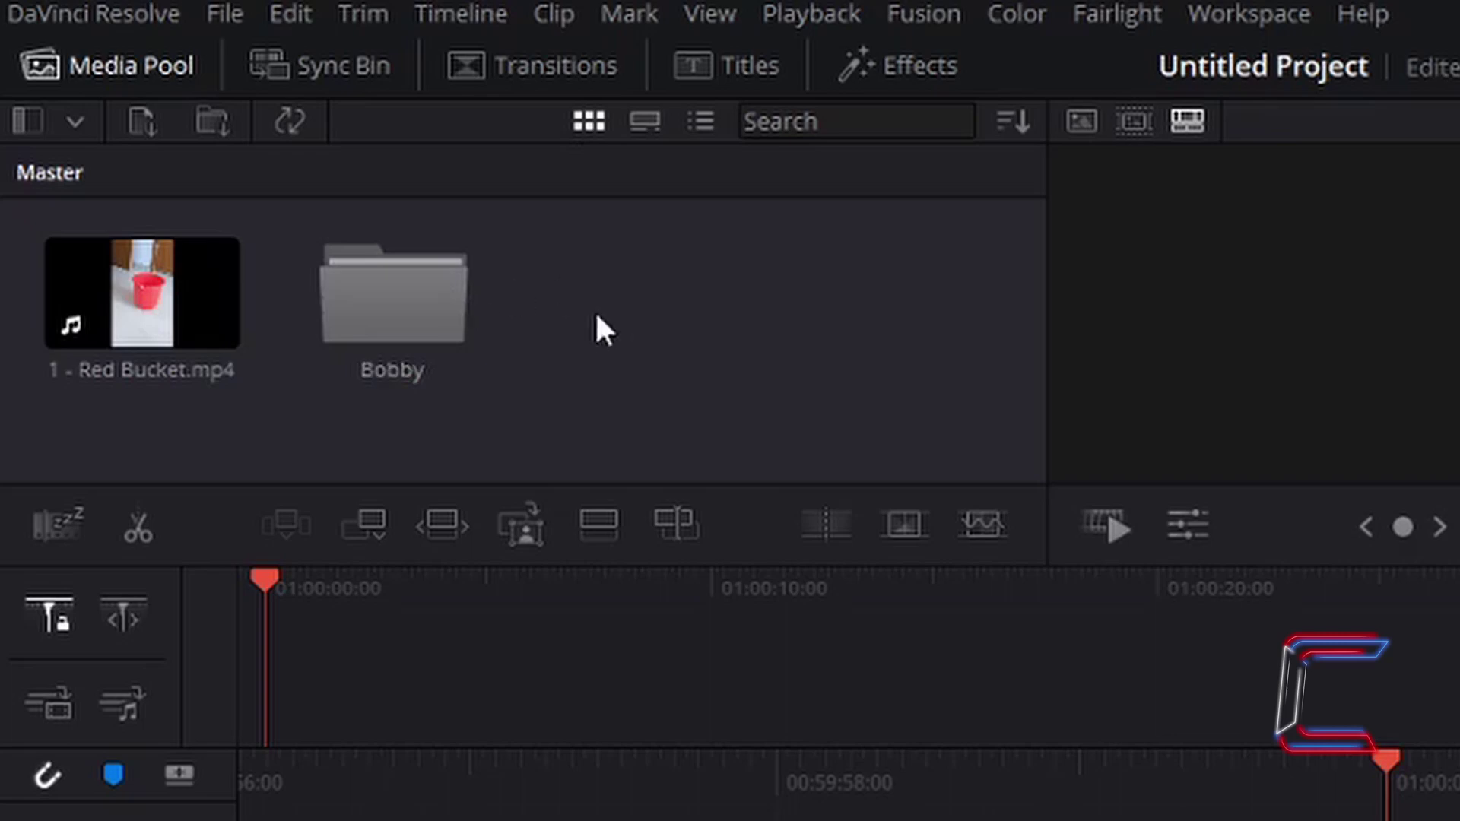
Add a sub-bin inside the Bobby bin, keeping its default name.
double_click(456, 295)
right_click(506, 314)
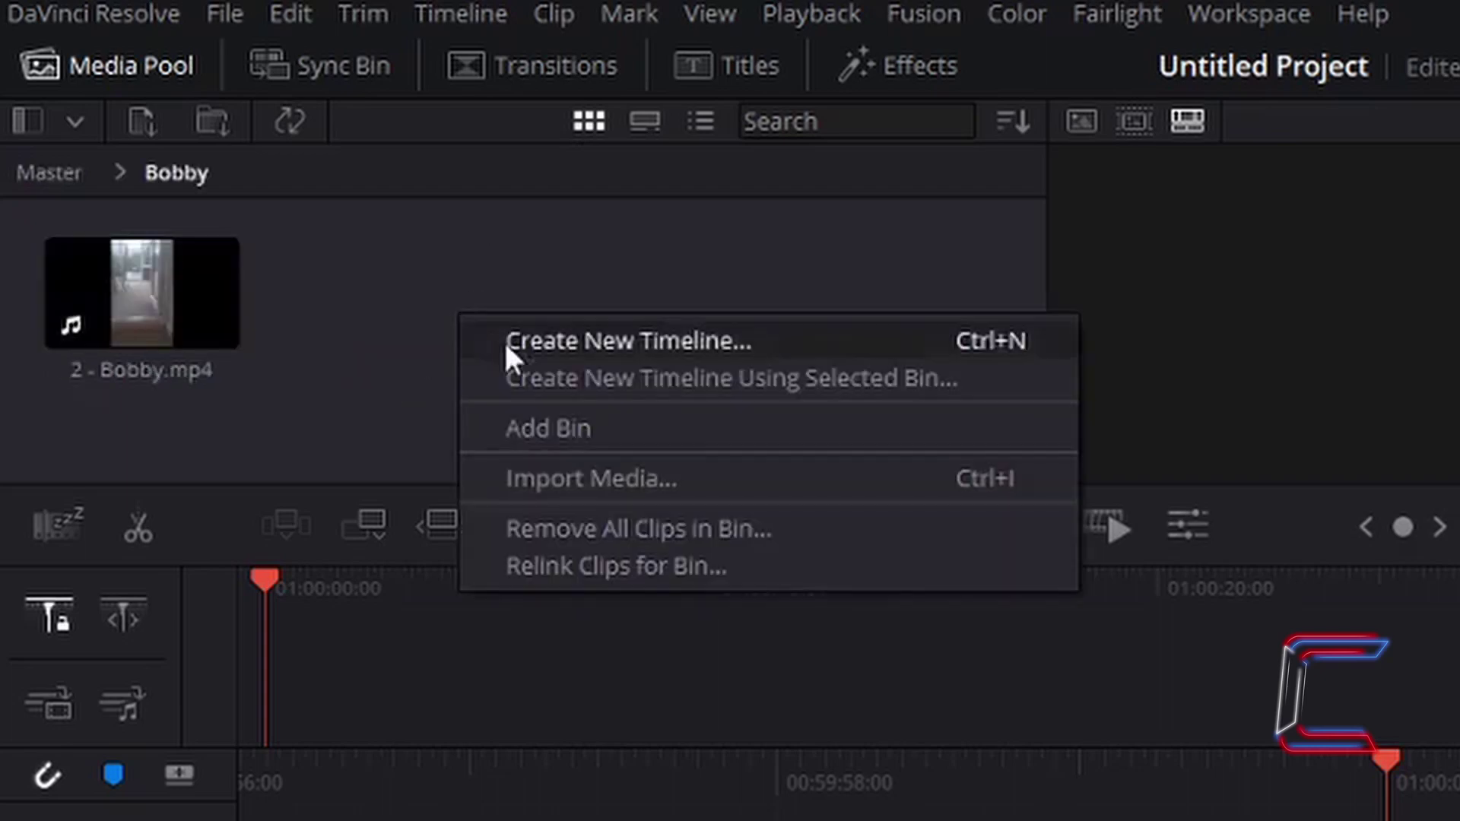
click(658, 428)
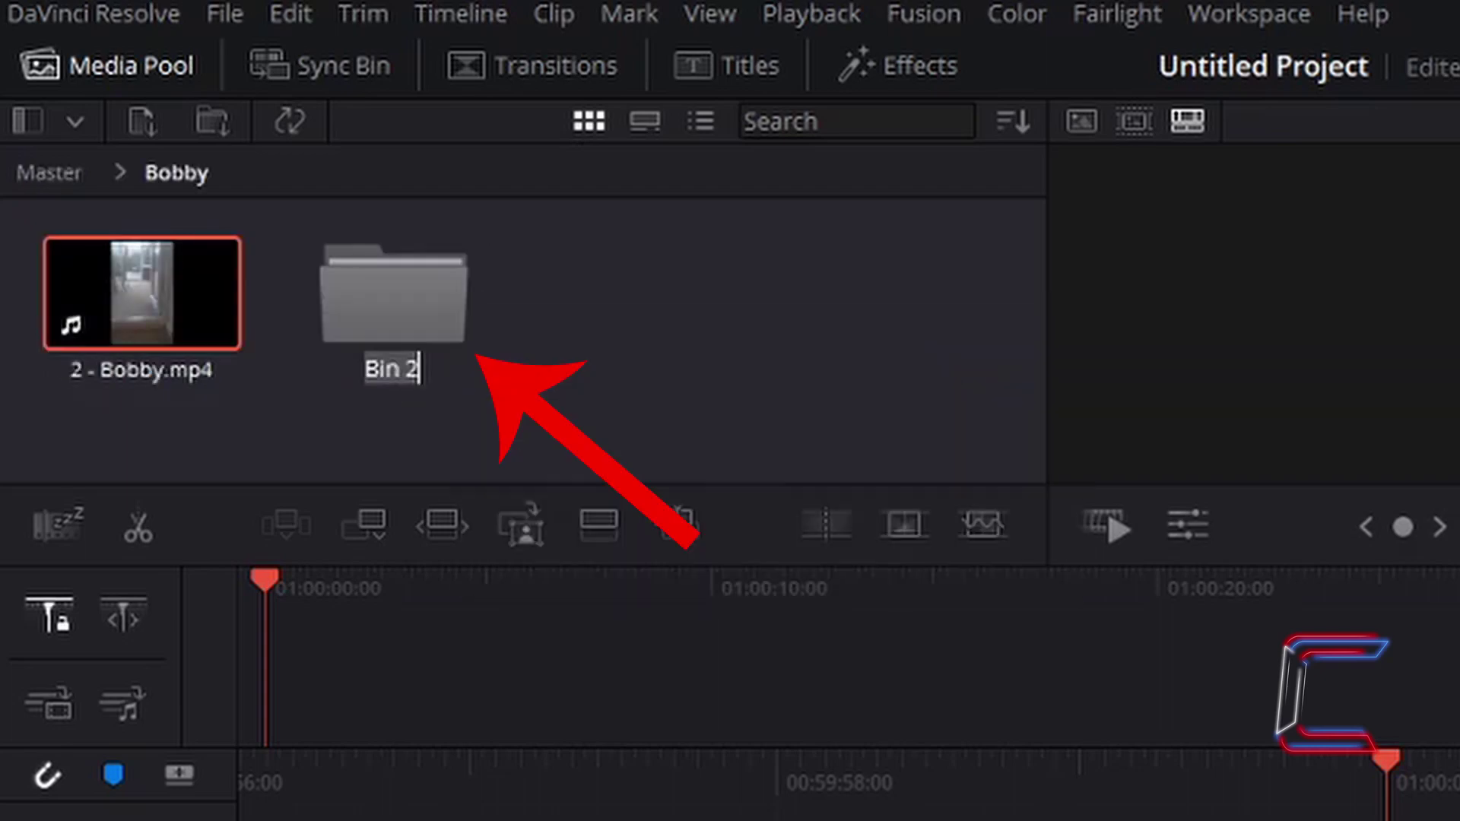
click(405, 288)
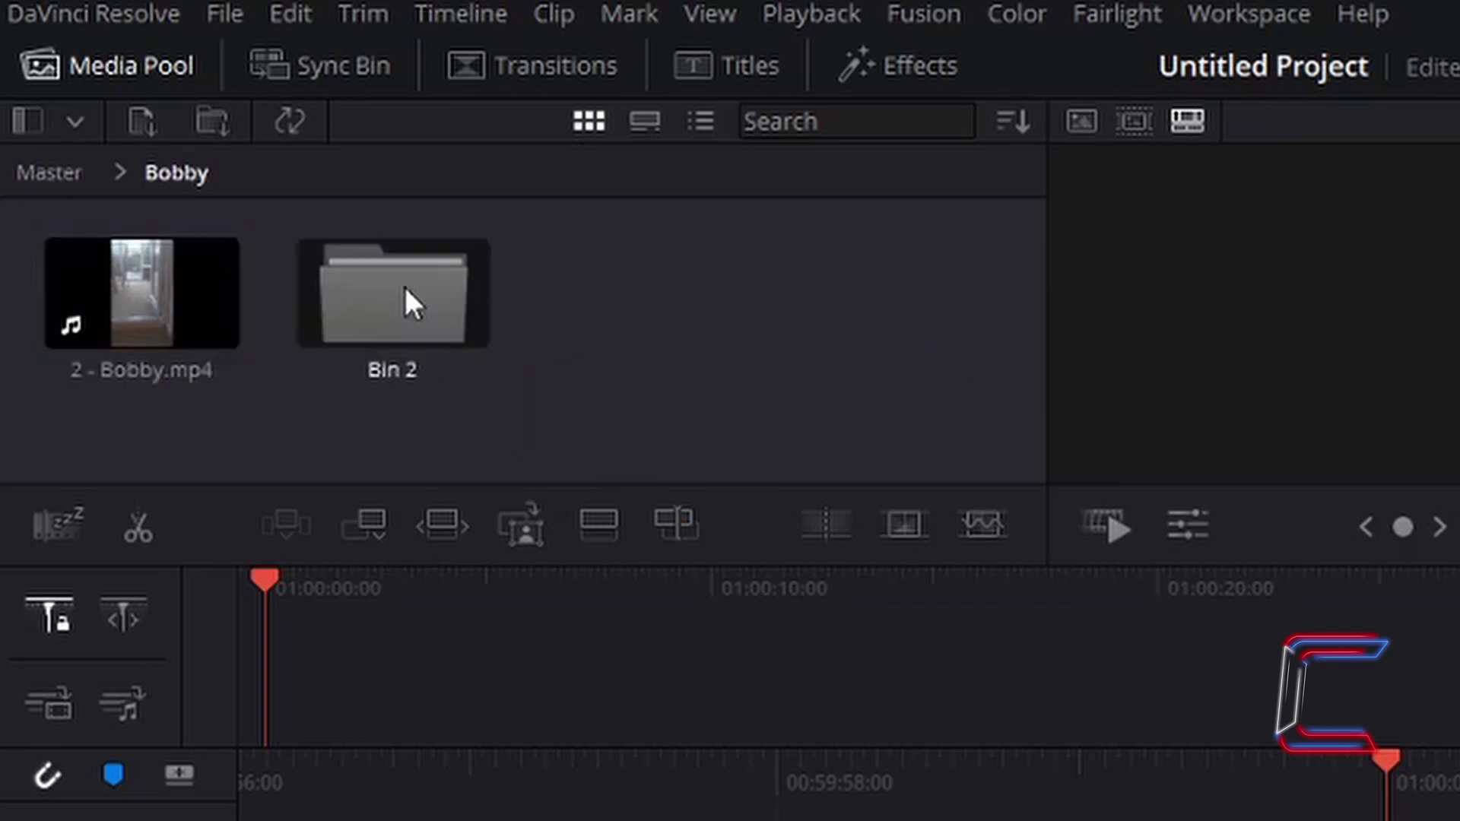
Open the new sub-bin Bin 2 to view its contents and return to the Bobby bin.
double_click(404, 286)
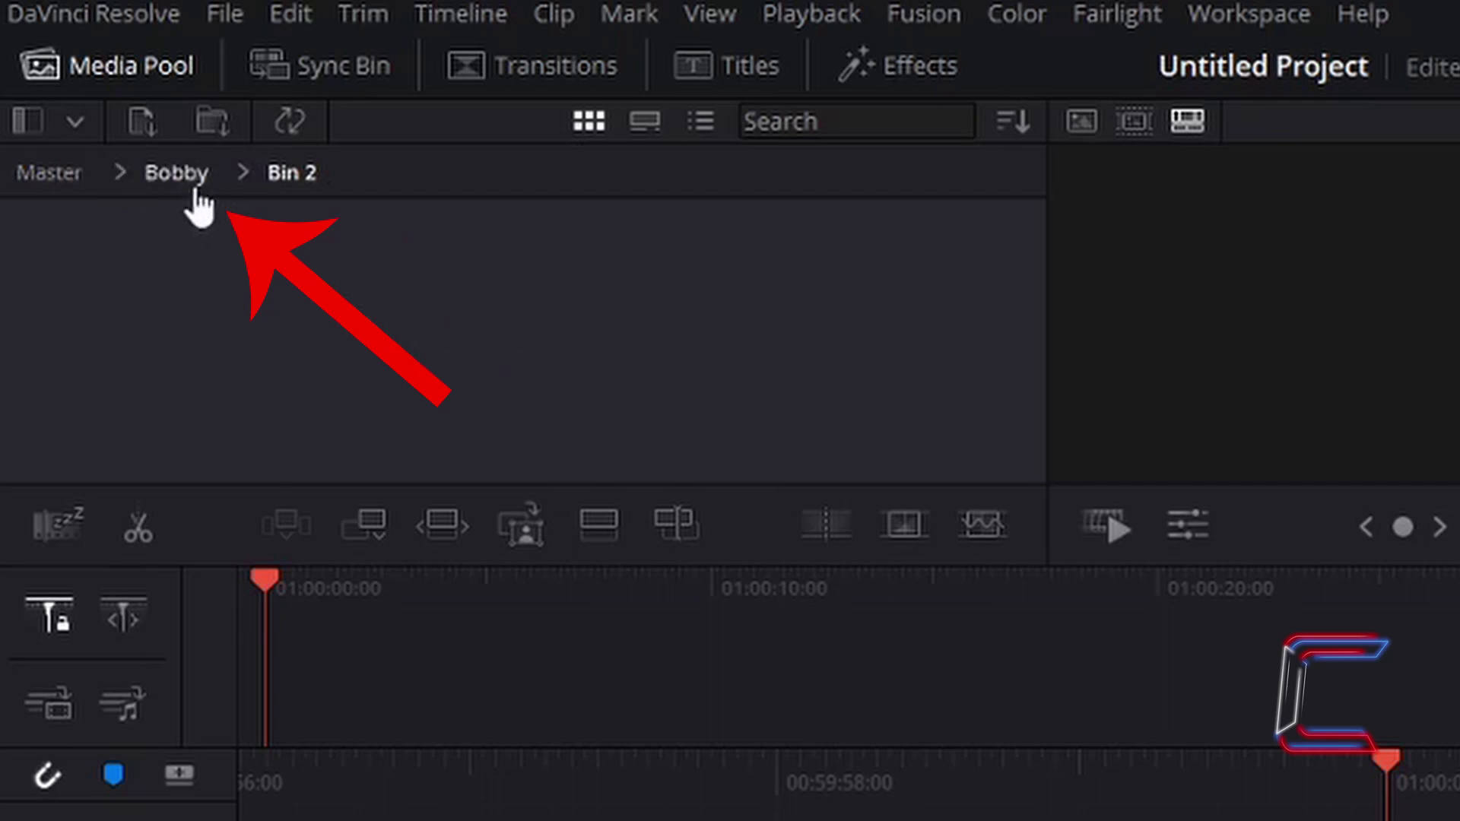
click(176, 173)
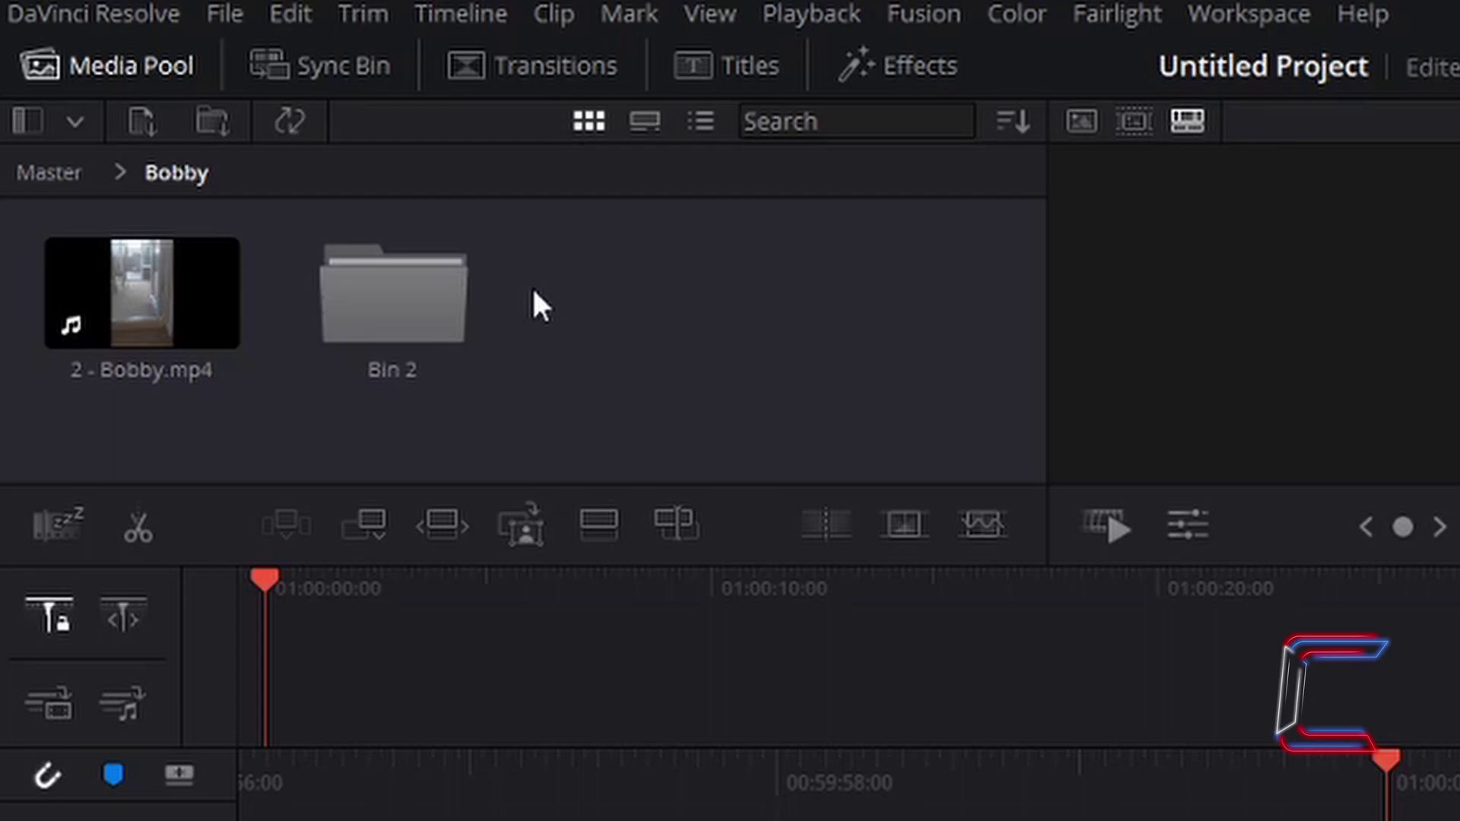
right_click(532, 290)
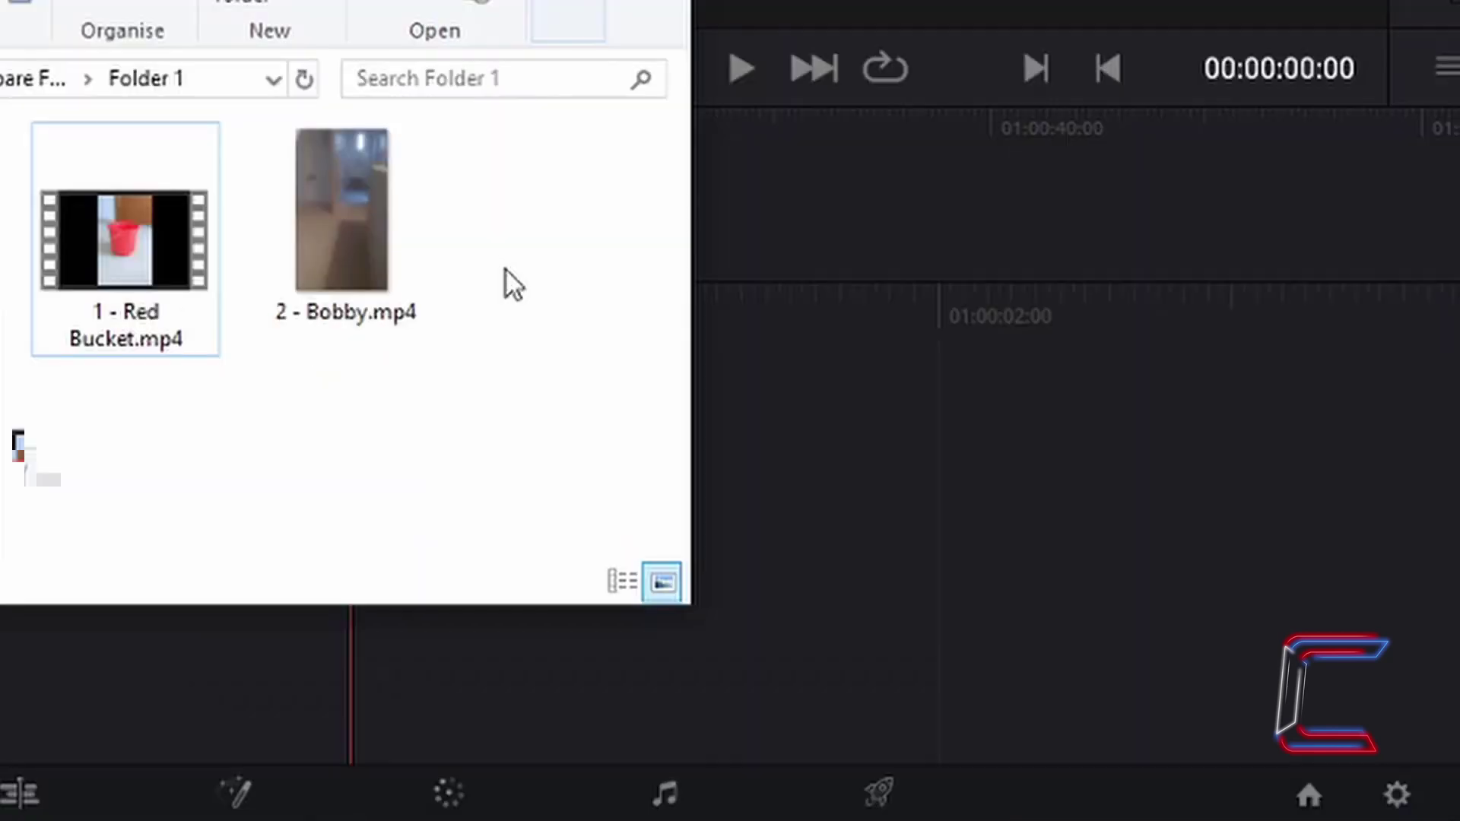
Create a folder named Folder 2 inside Folder 1 on disk and move 2 - Bobby.mp4 into it.
right_click(488, 222)
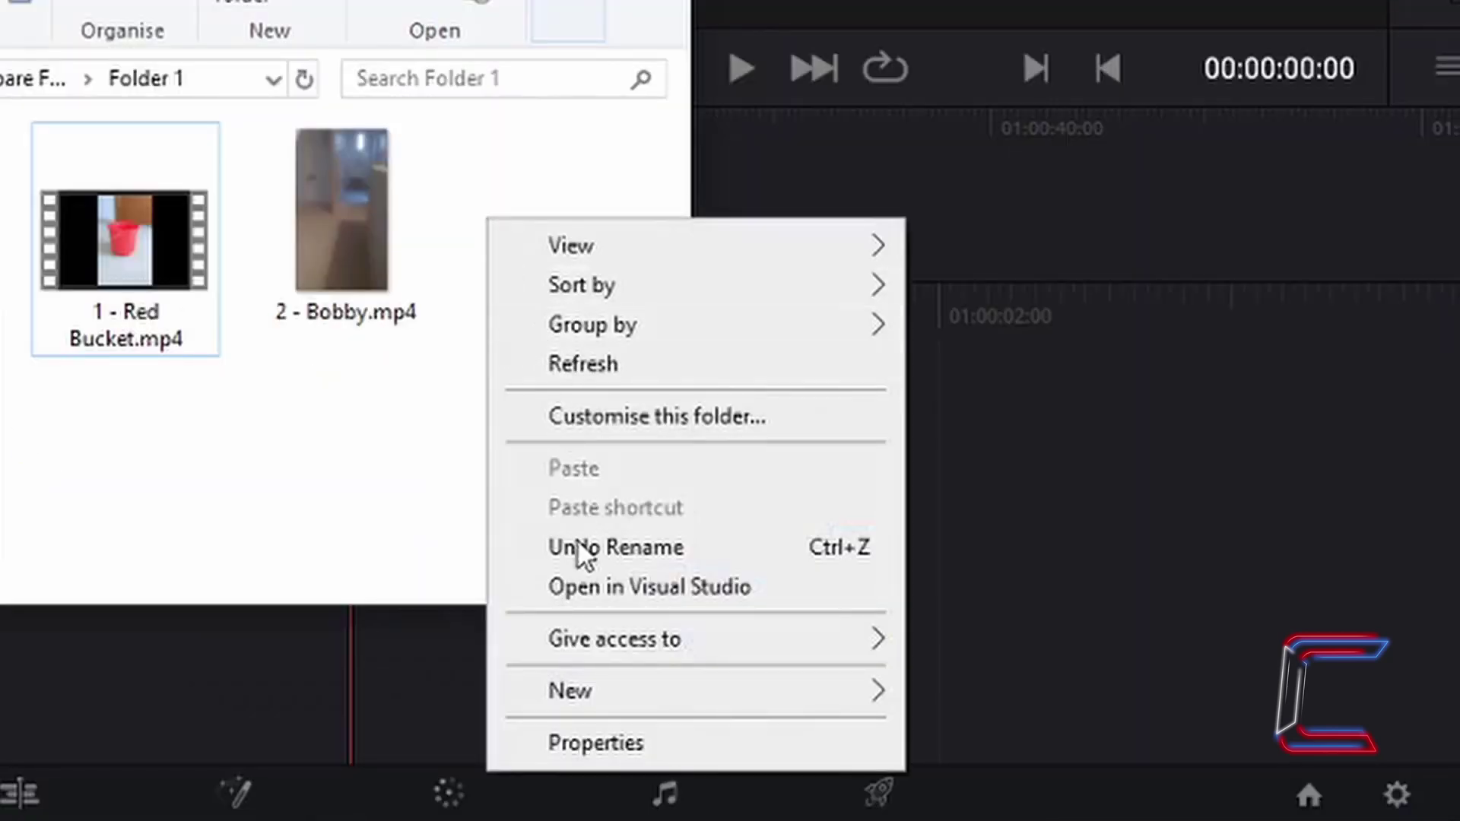
mouse_move(606, 693)
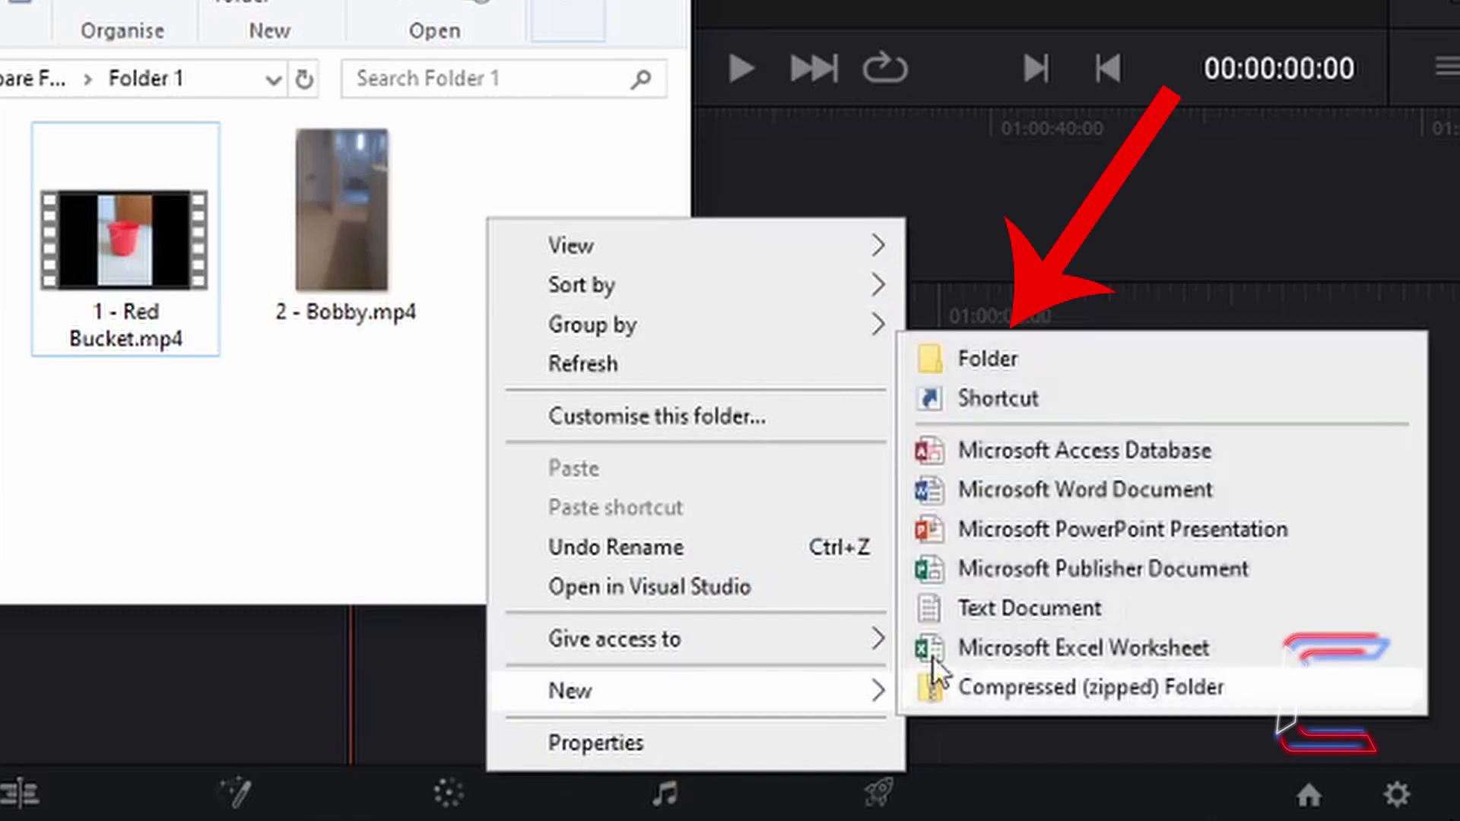
click(1033, 348)
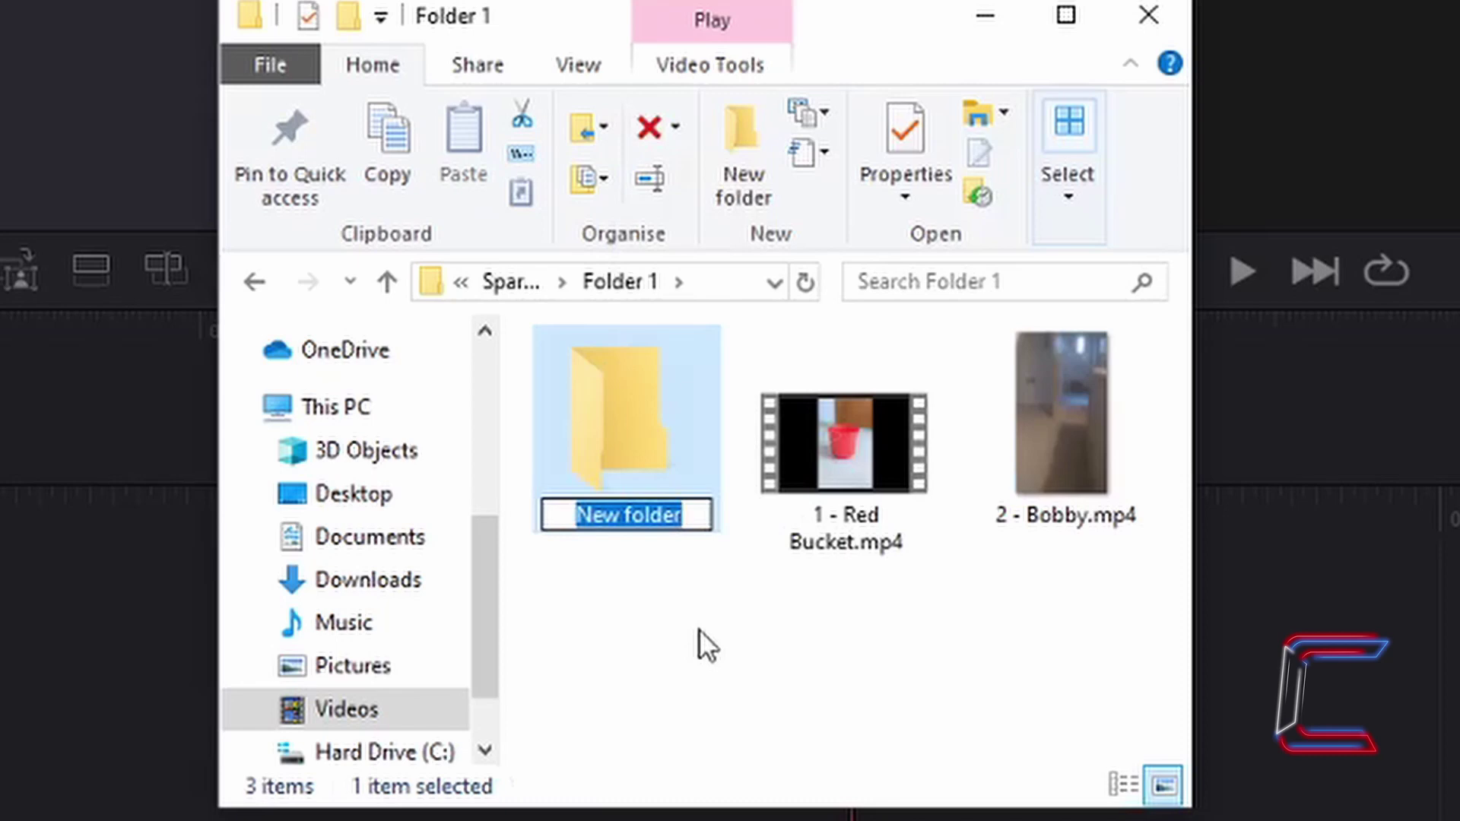
key(BackSpace)
text(Folder 2)
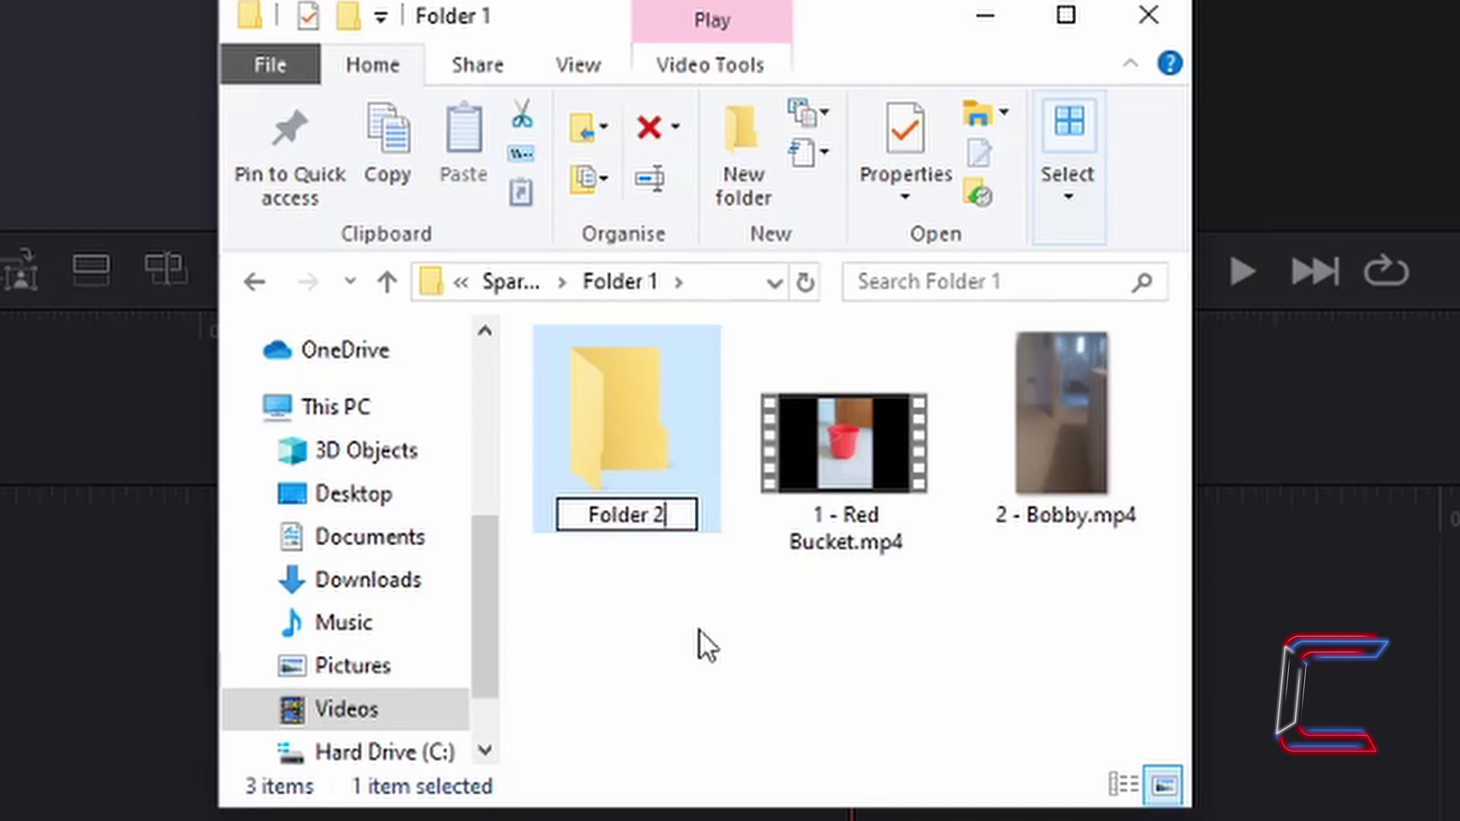
key(Return)
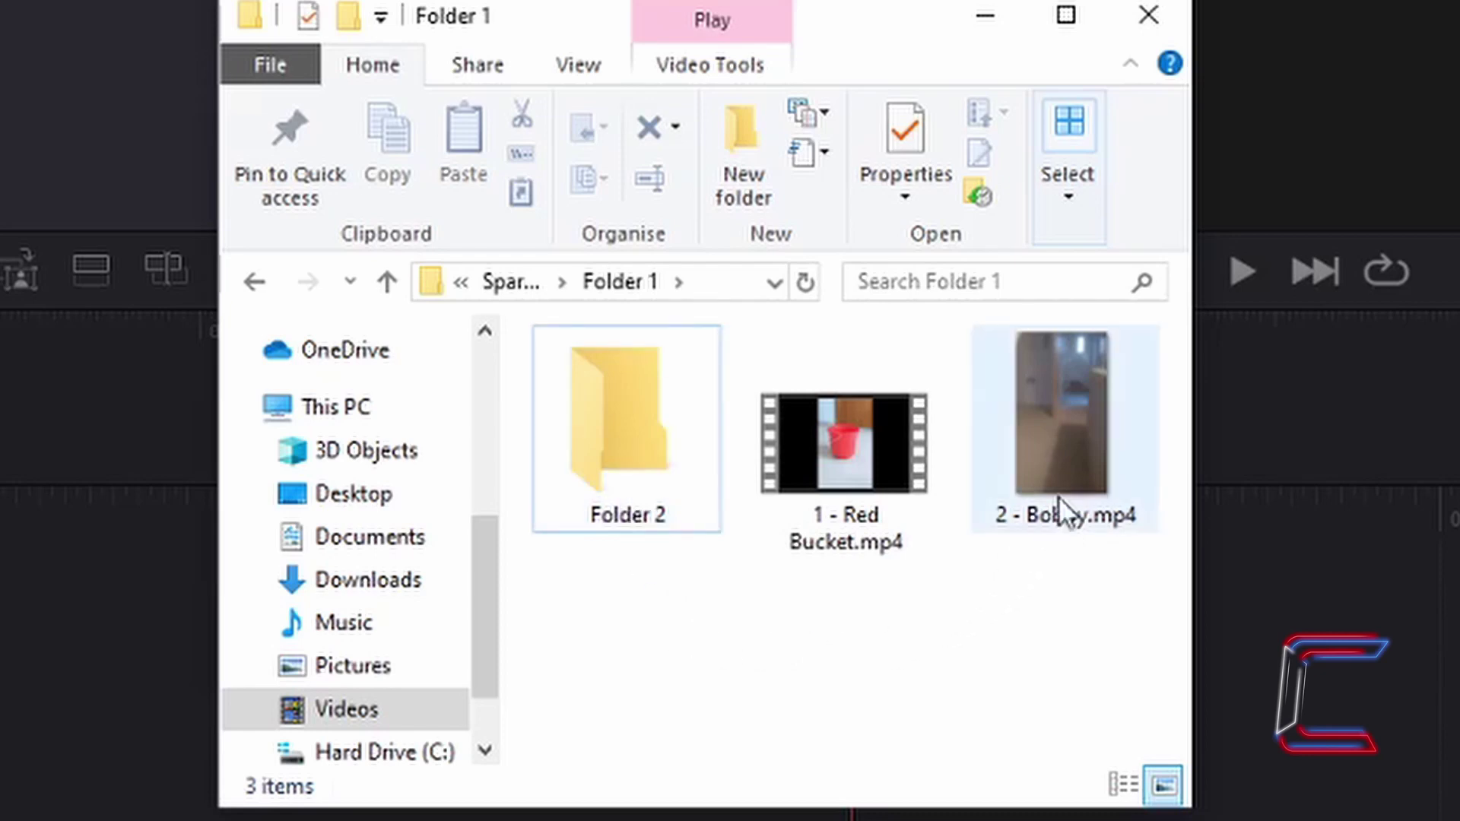
drag(1074, 457, 672, 517)
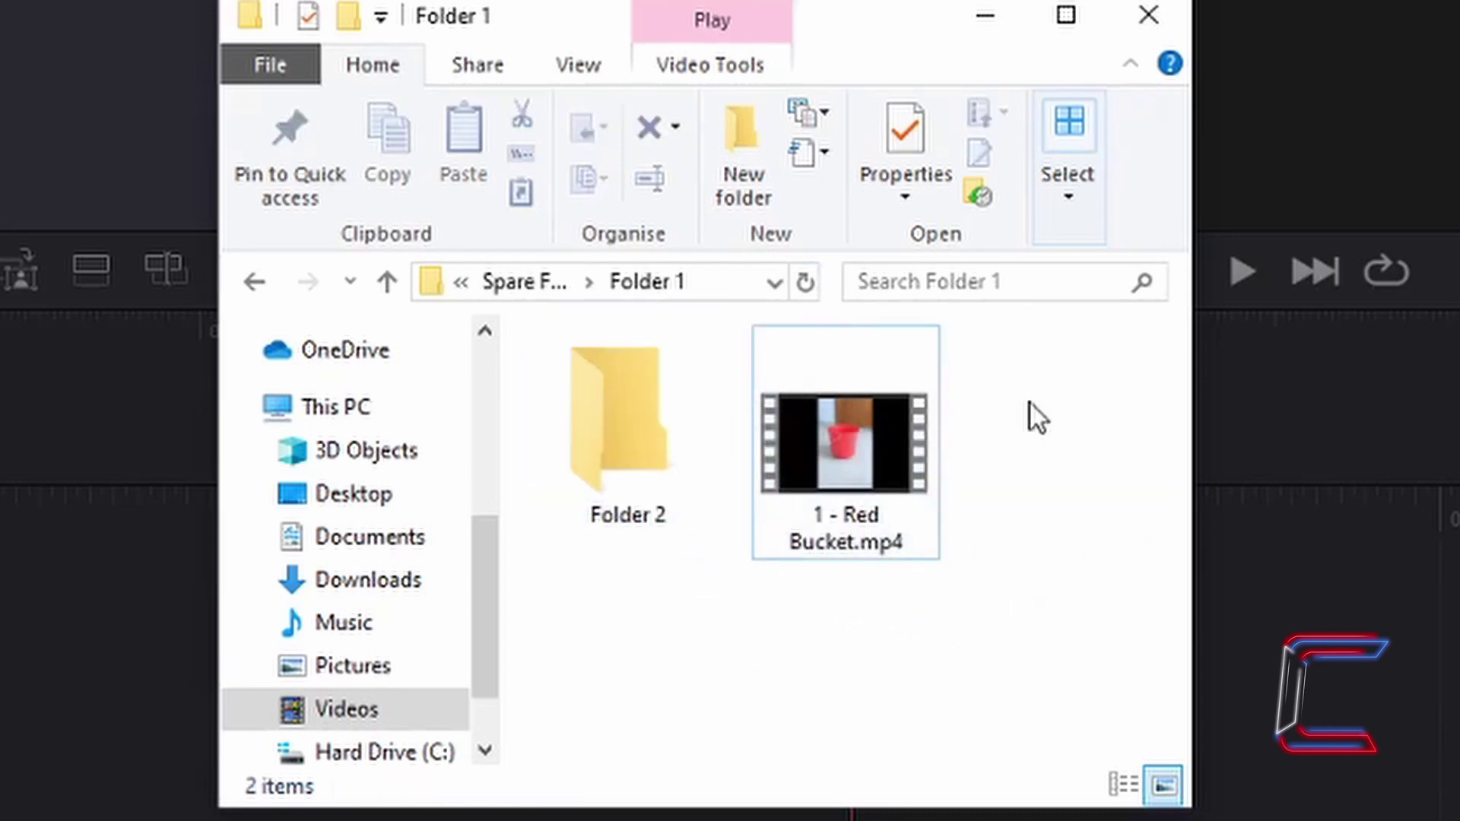
click(995, 9)
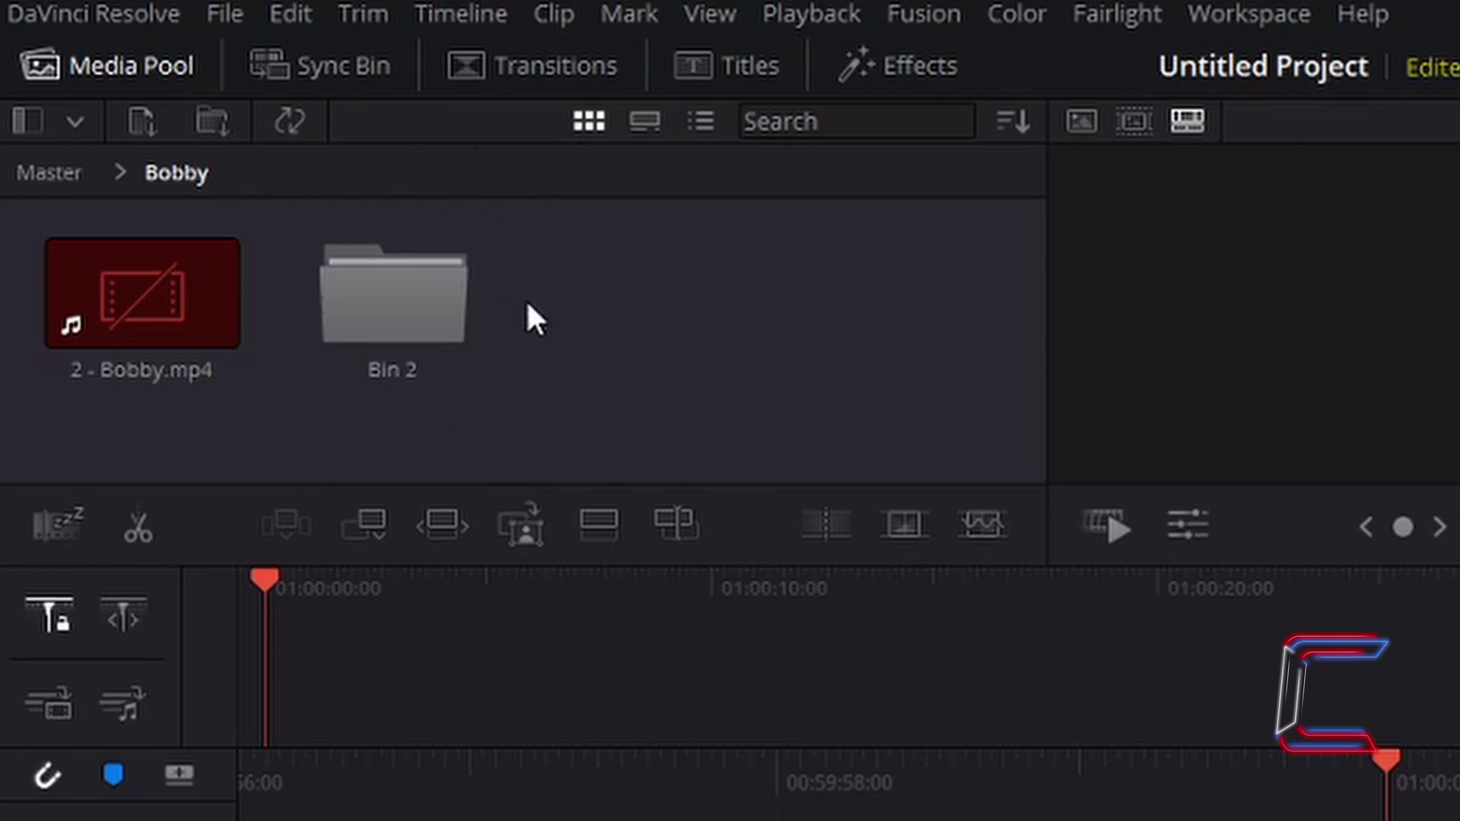
Relink the clips of the Bobby bin, choosing Folder 2 as the source folder.
right_click(389, 439)
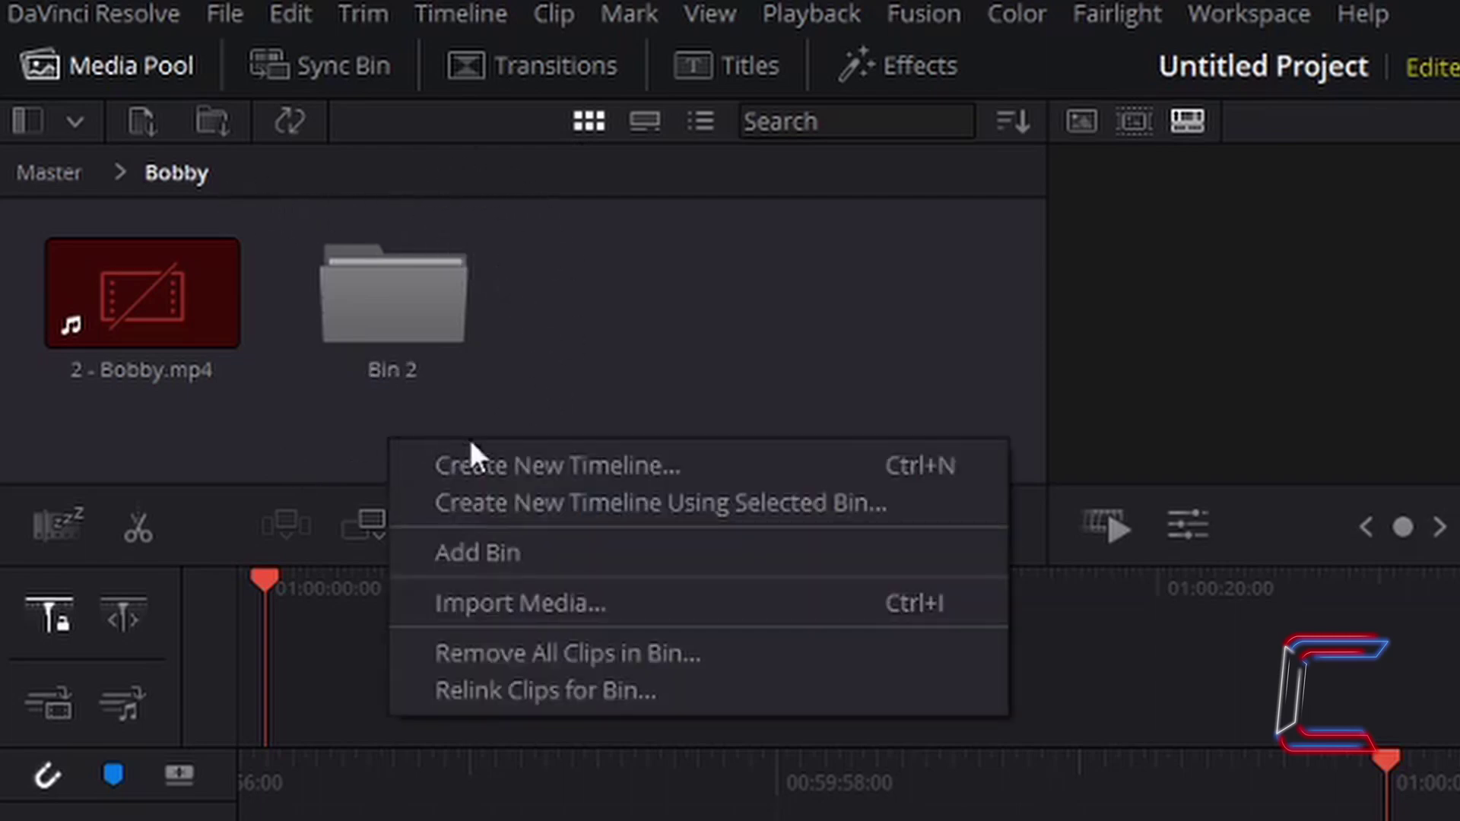
click(637, 692)
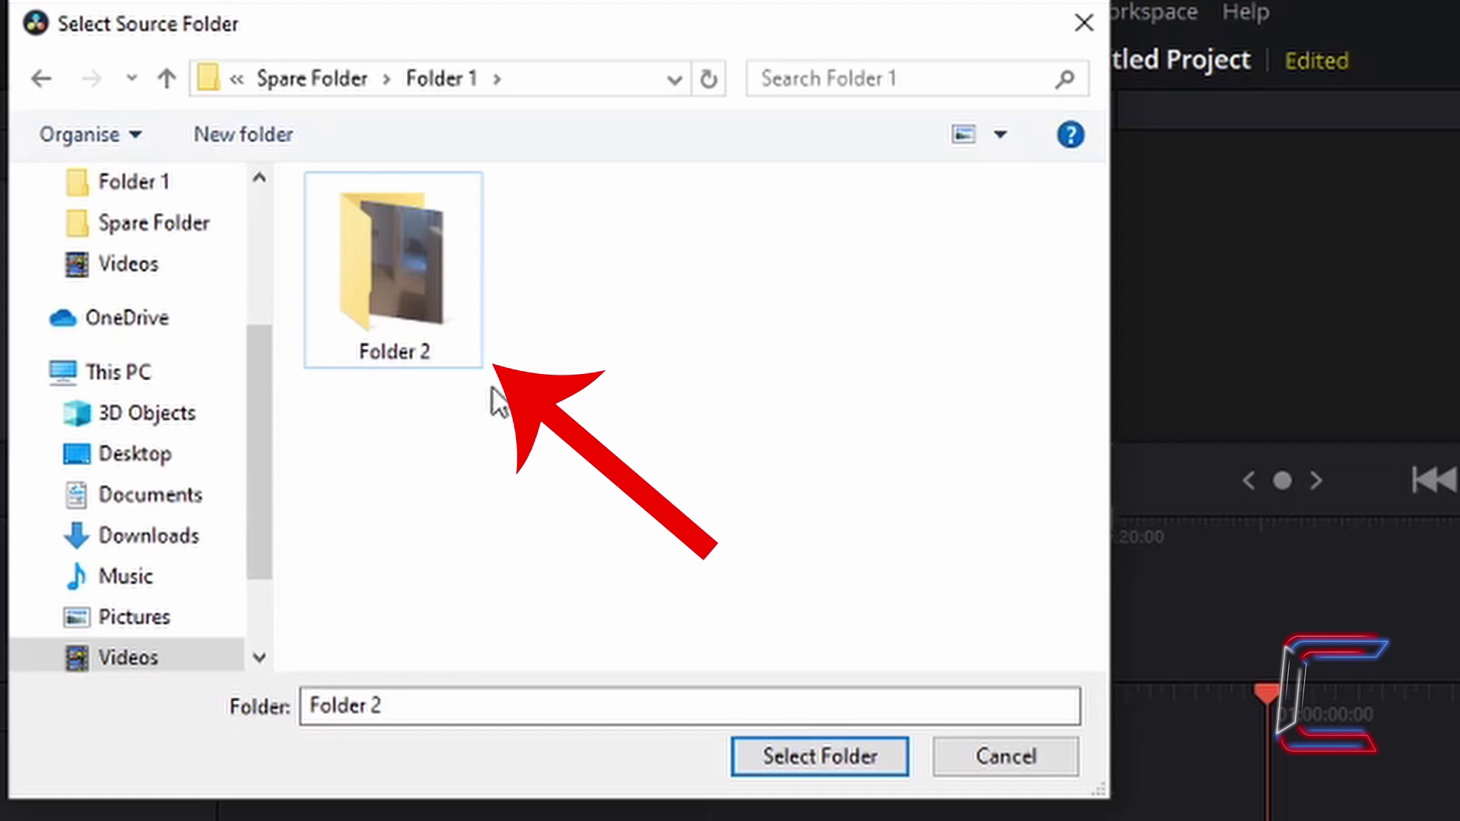
click(452, 315)
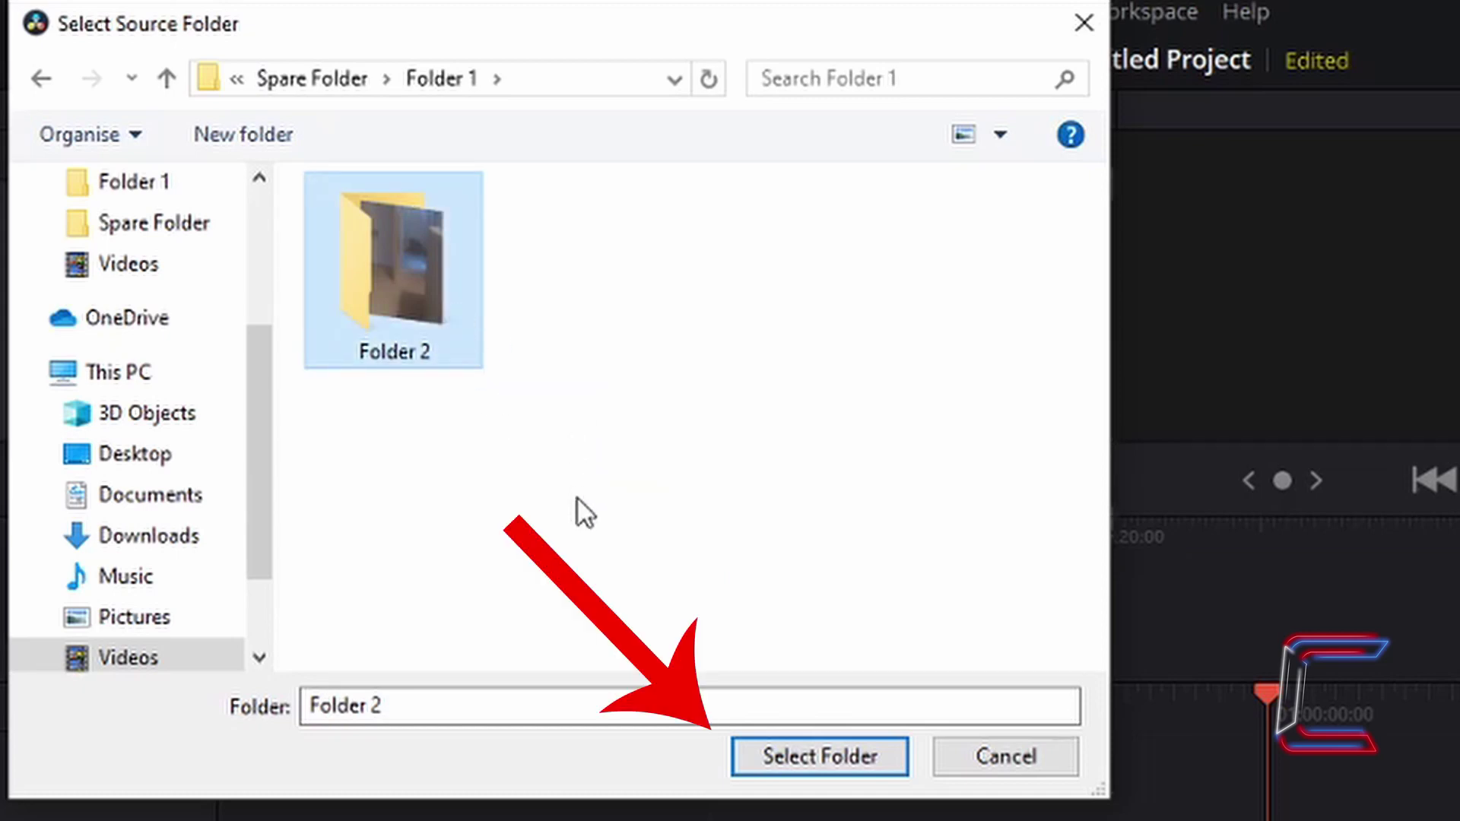
click(811, 759)
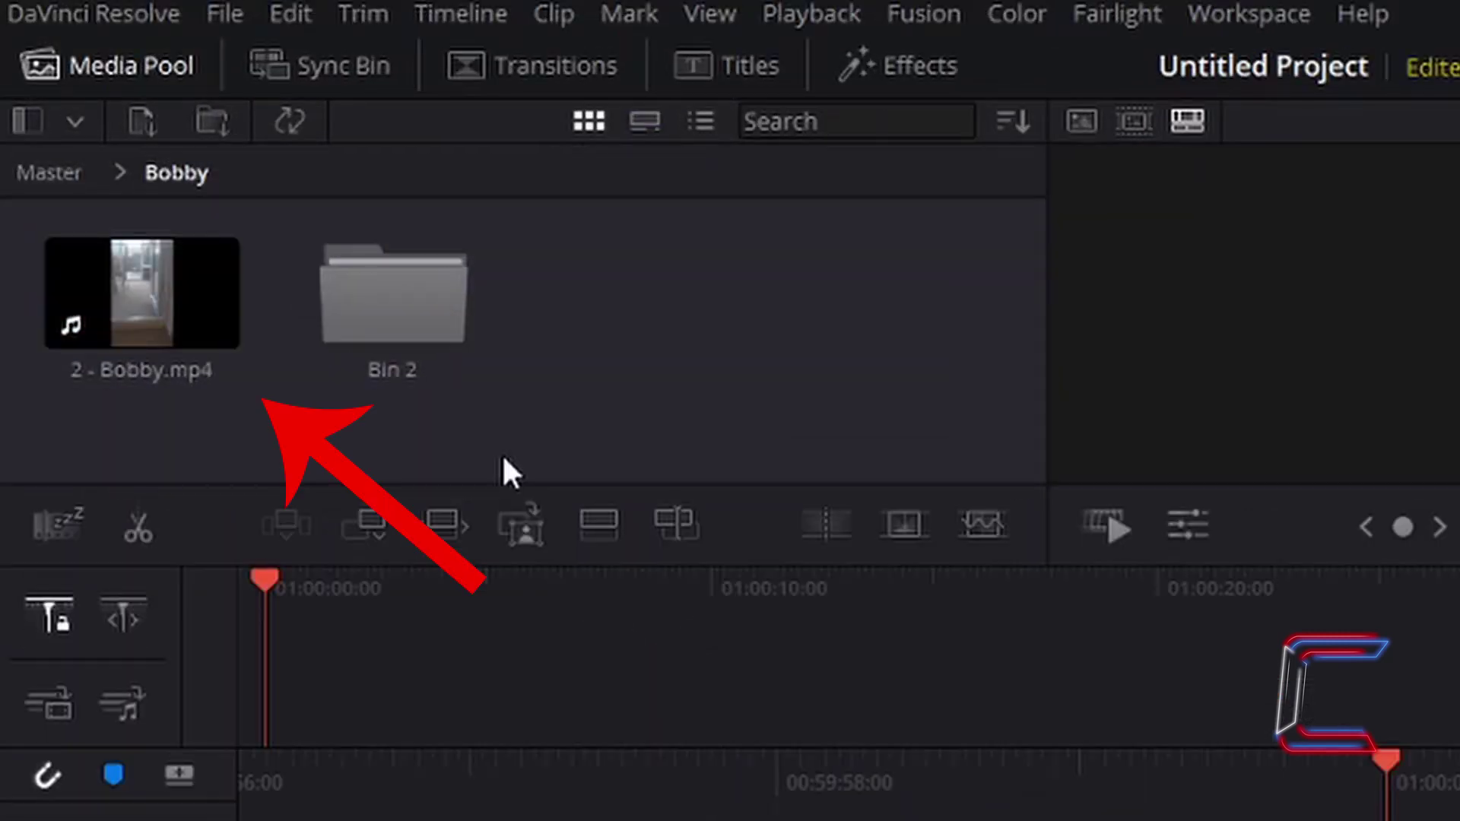
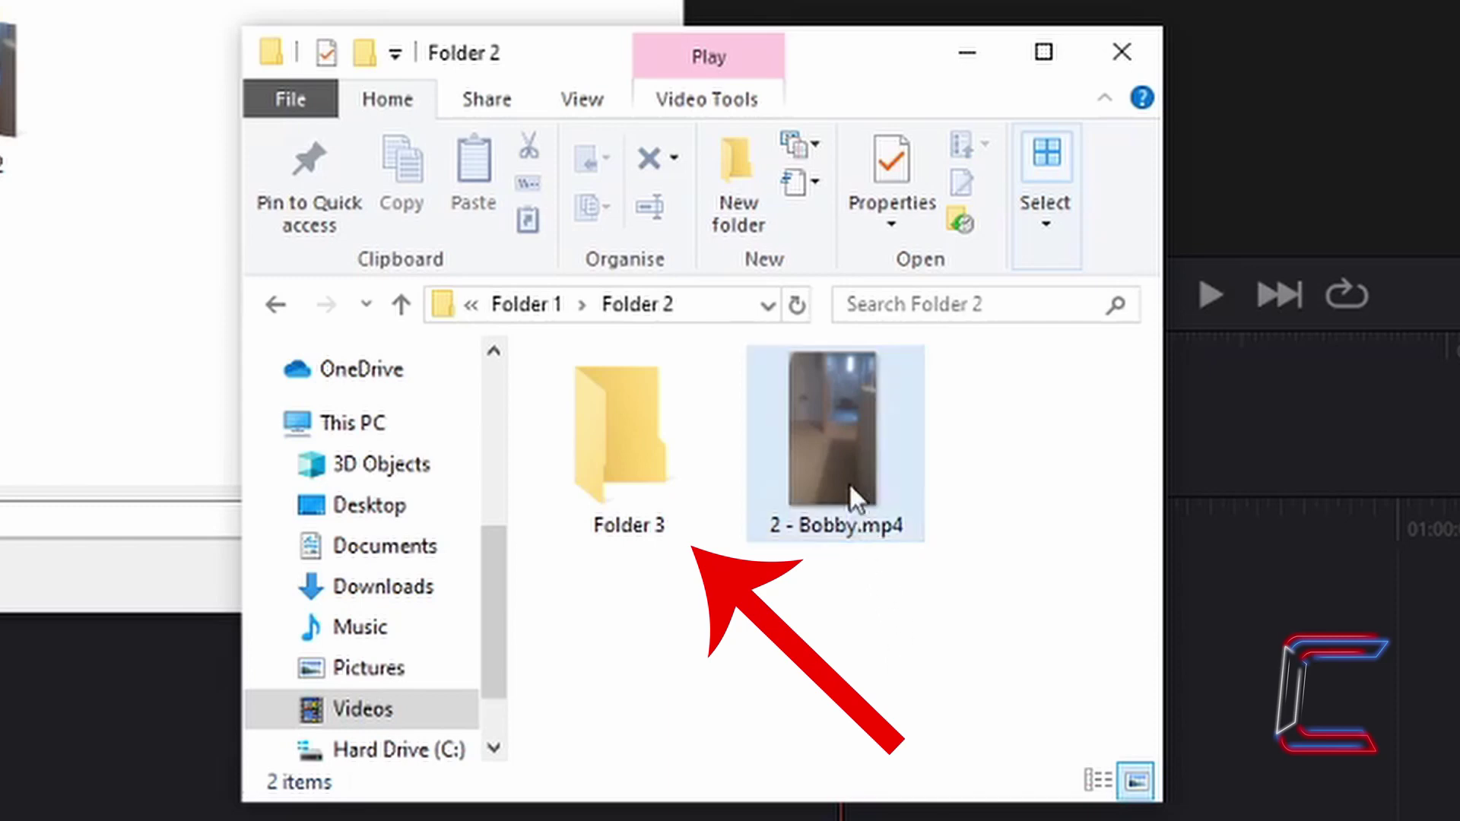
Move 2 - Bobby.mp4 on disk from Folder 2 into its subfolder Folder 3 and return to DaVinci Resolve.
click(835, 464)
drag(835, 465, 627, 485)
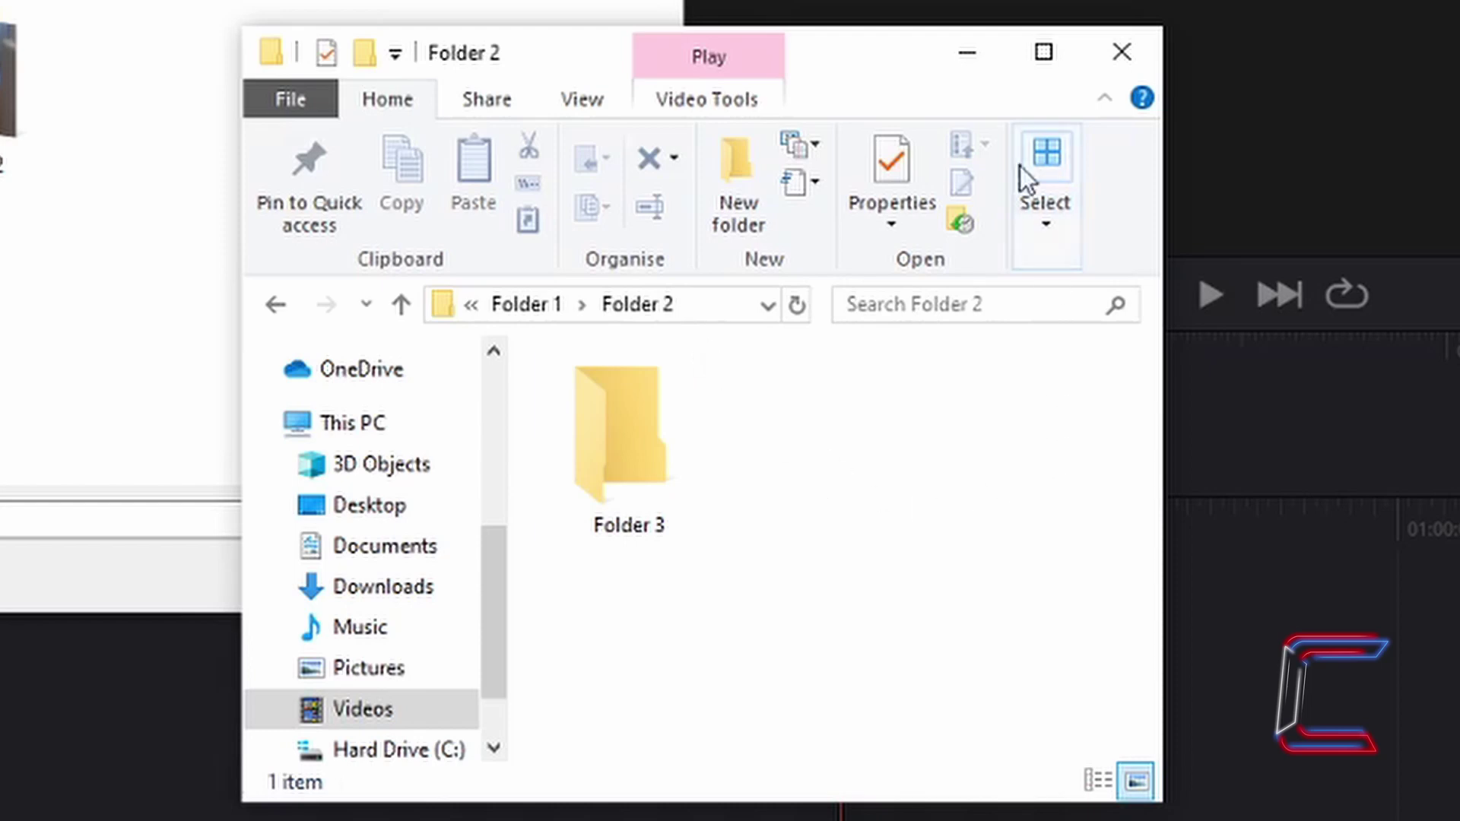
click(967, 52)
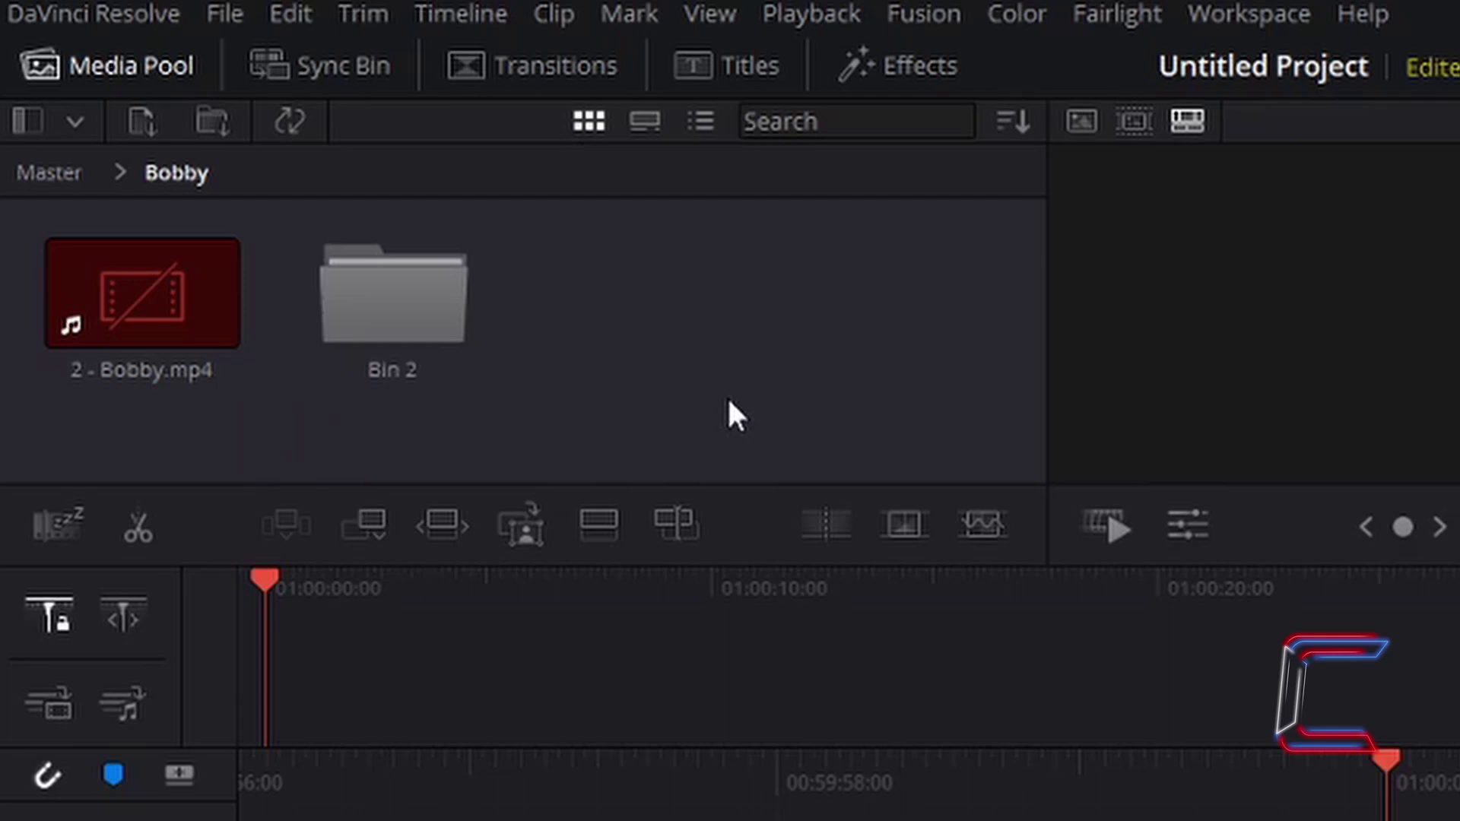
Relink the Bobby bin's clips from Folder 2, using a comprehensive search of all folders in that location.
right_click(669, 330)
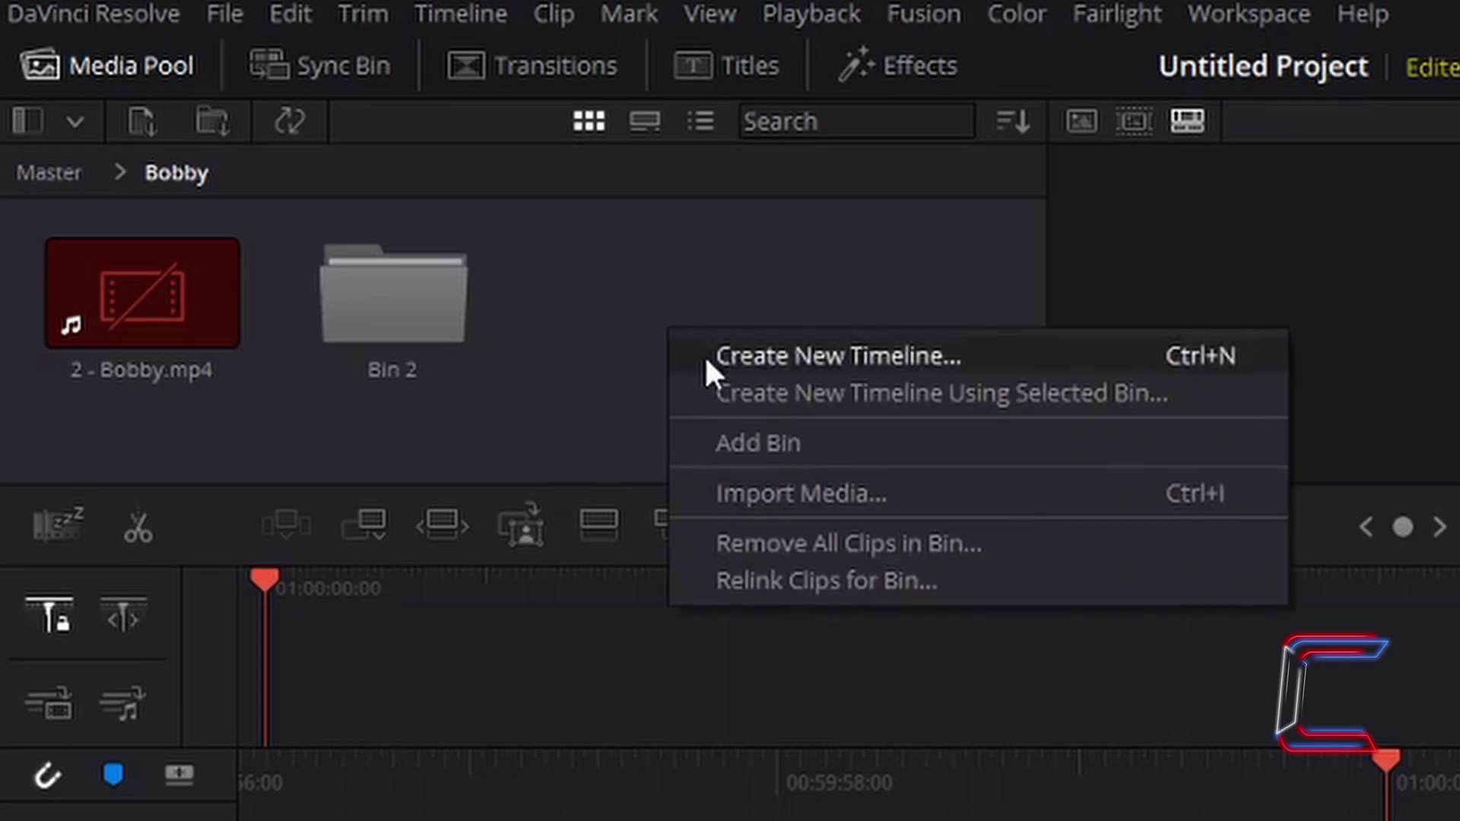
click(979, 579)
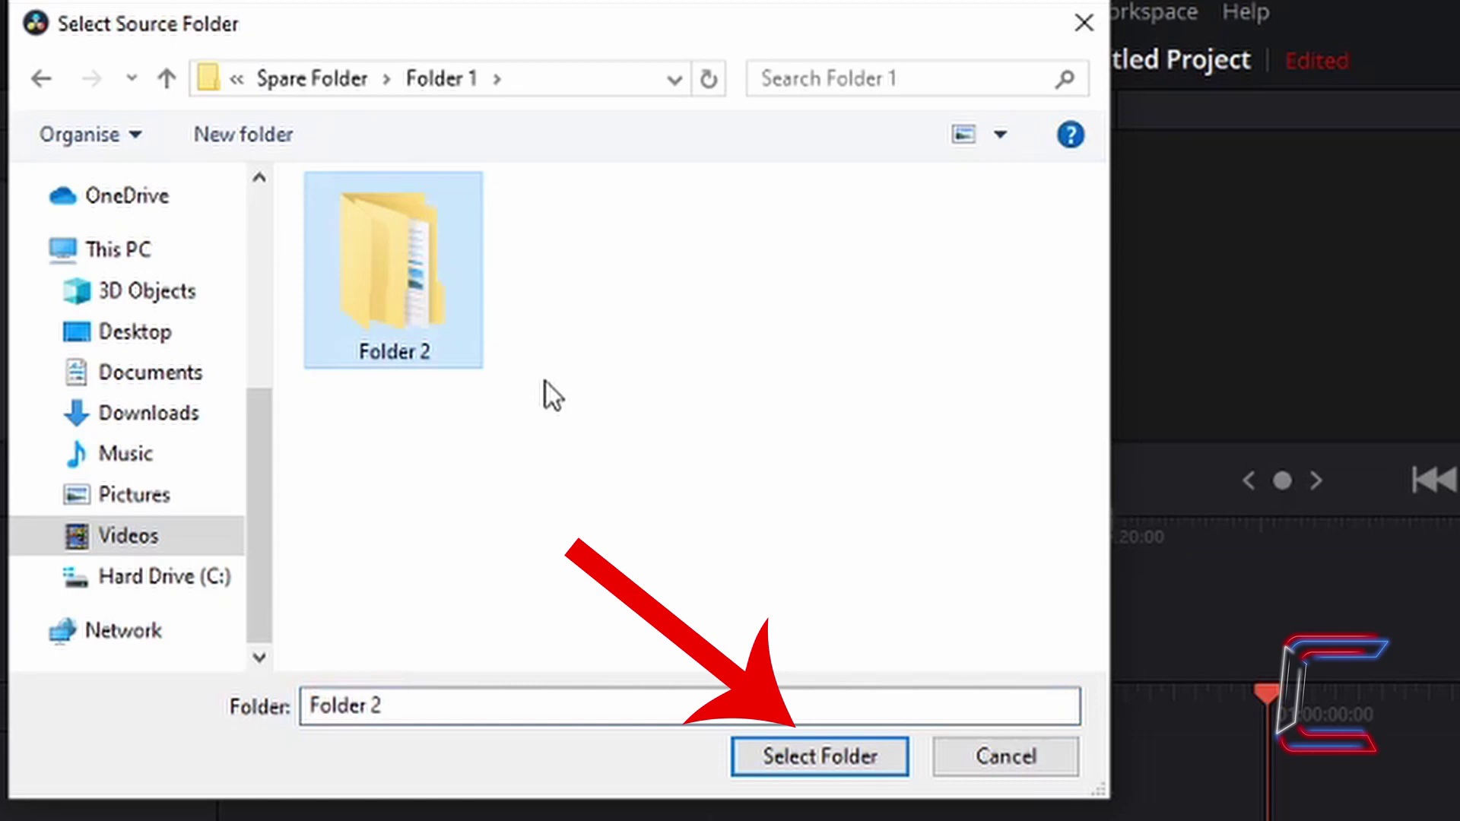
click(894, 758)
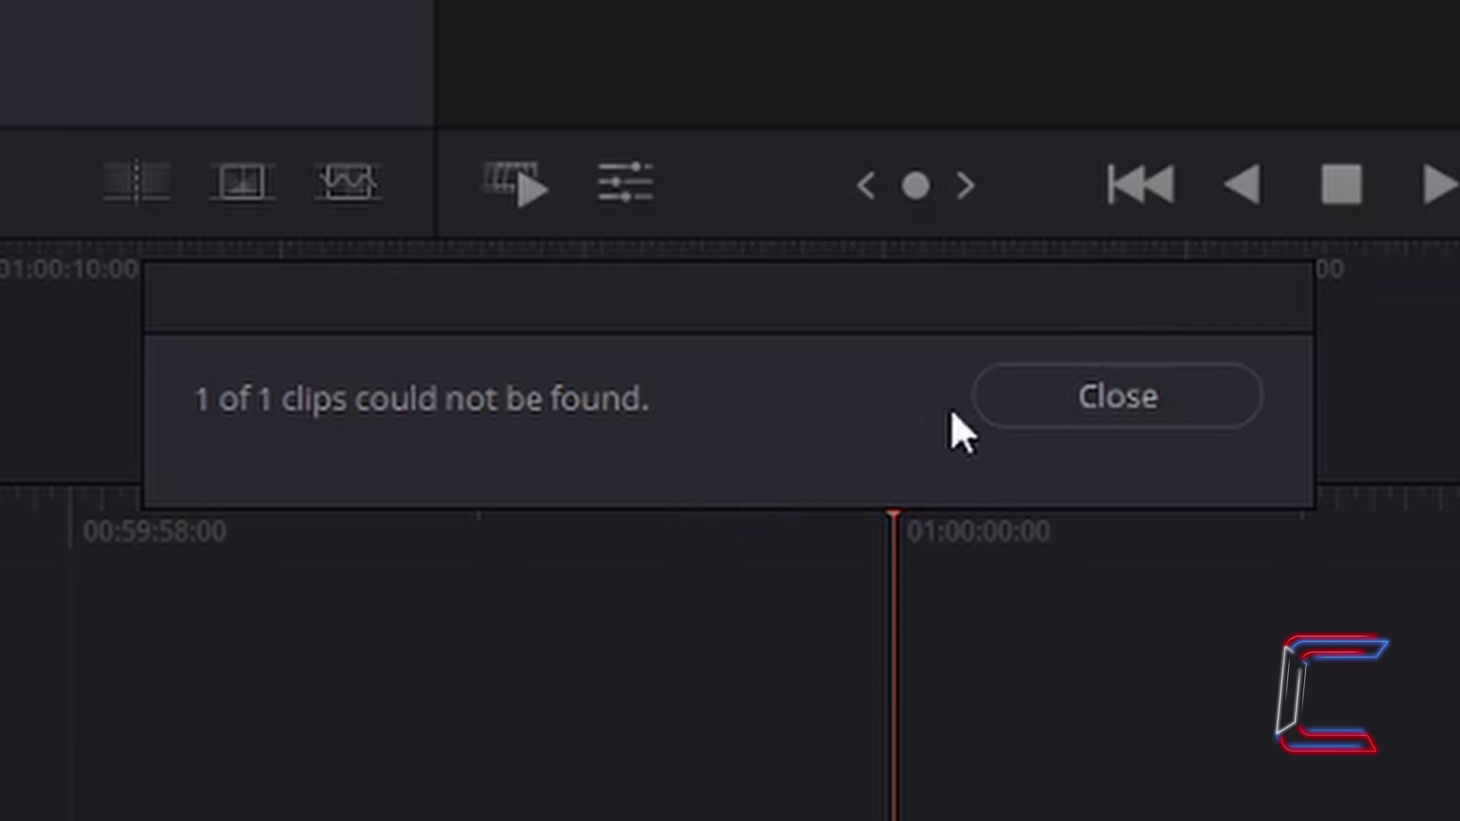
click(1049, 419)
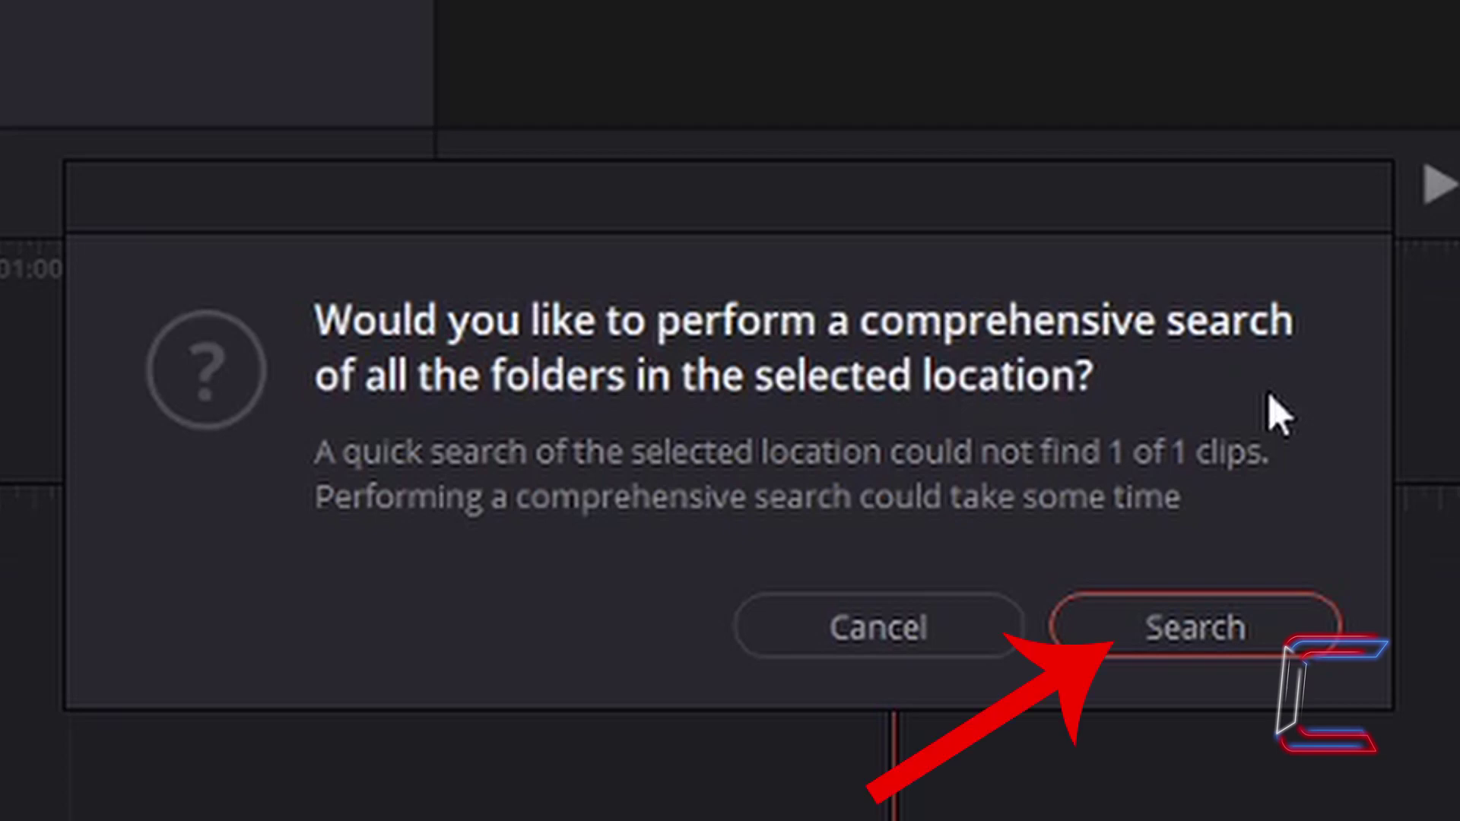
click(1202, 630)
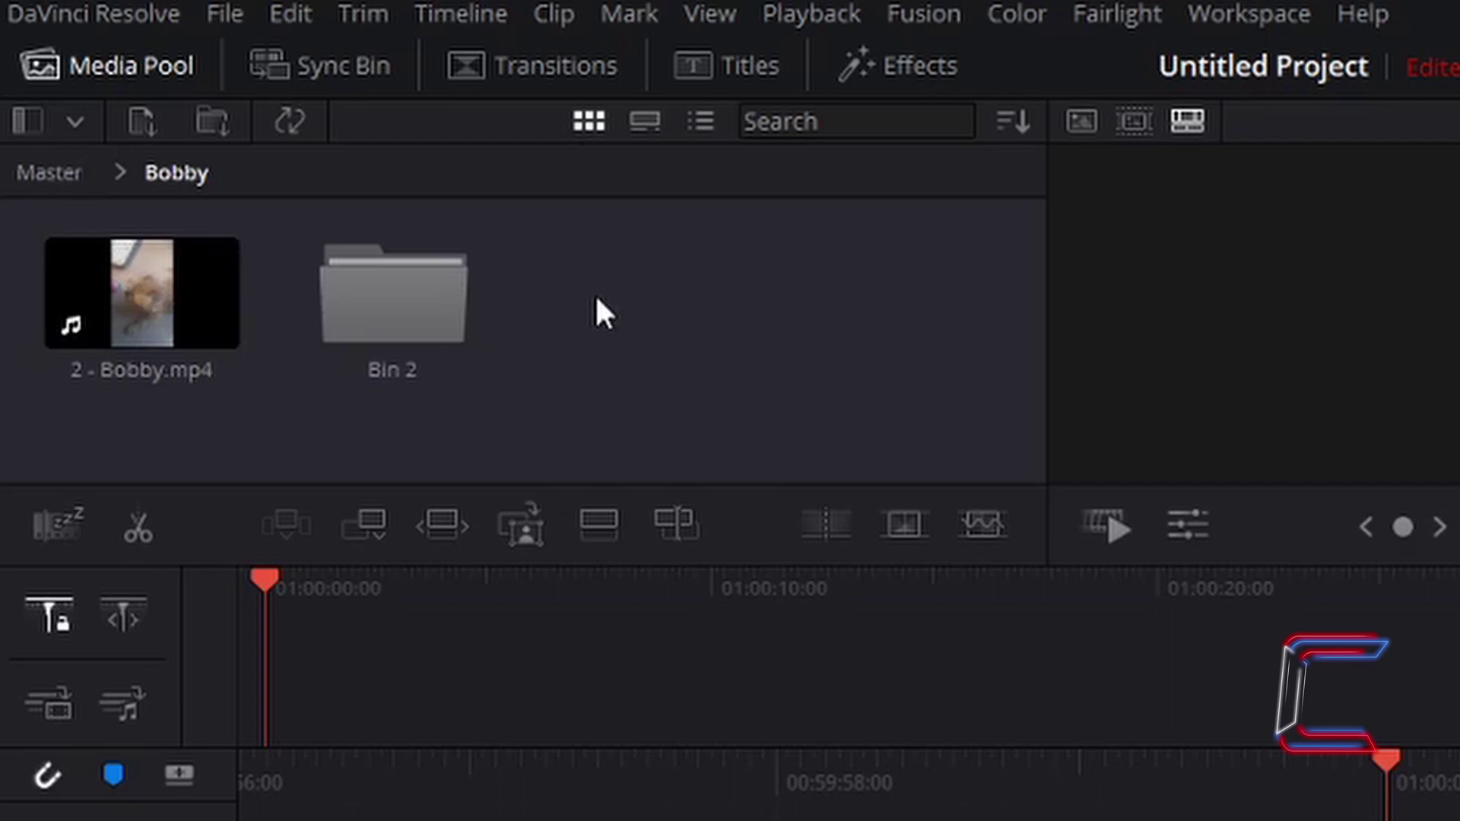
Move 1 - Red Bucket.mp4 from the Master bin into the Bobby bin and open that bin.
click(77, 194)
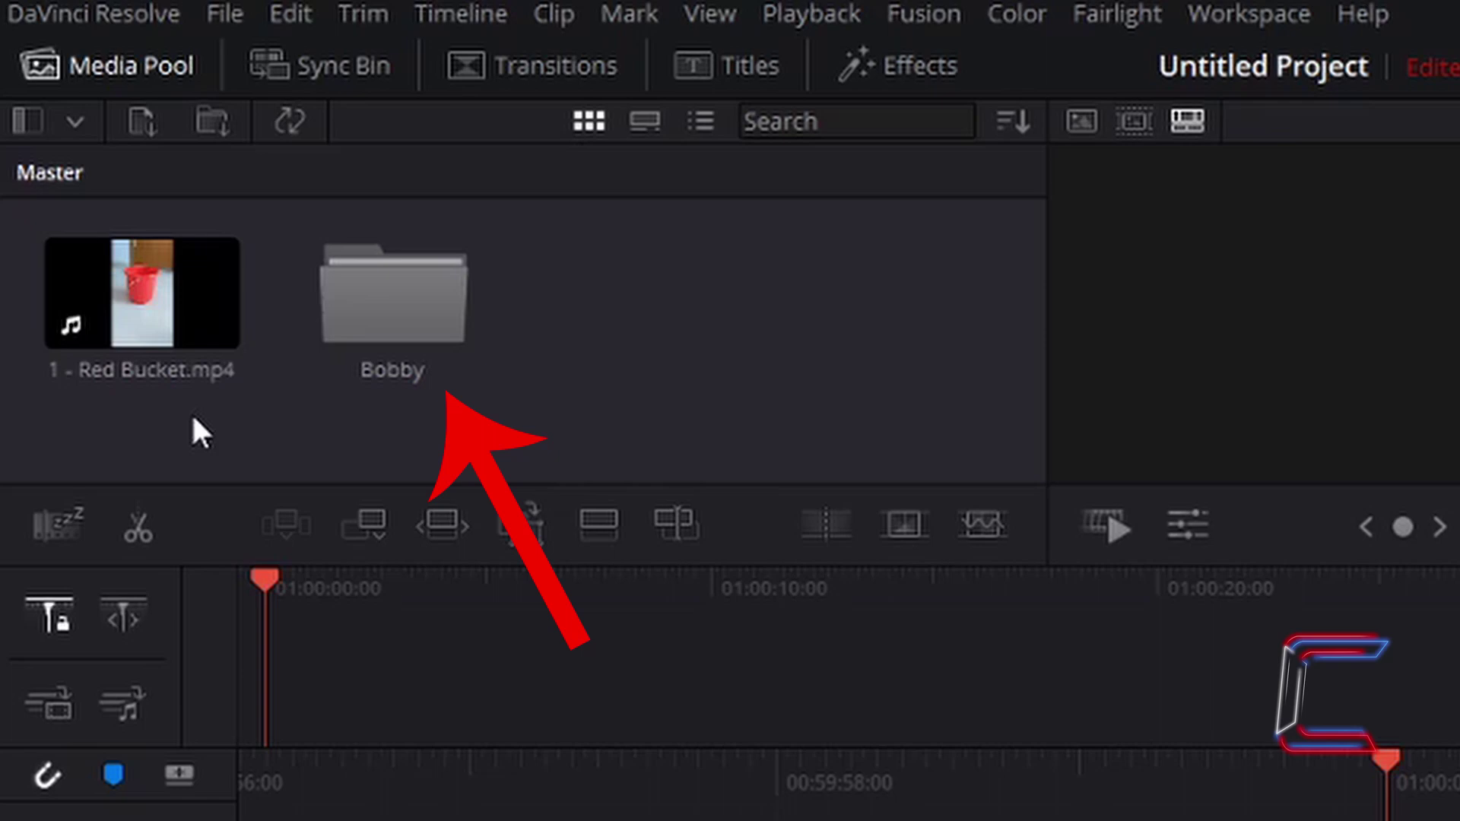
click(189, 327)
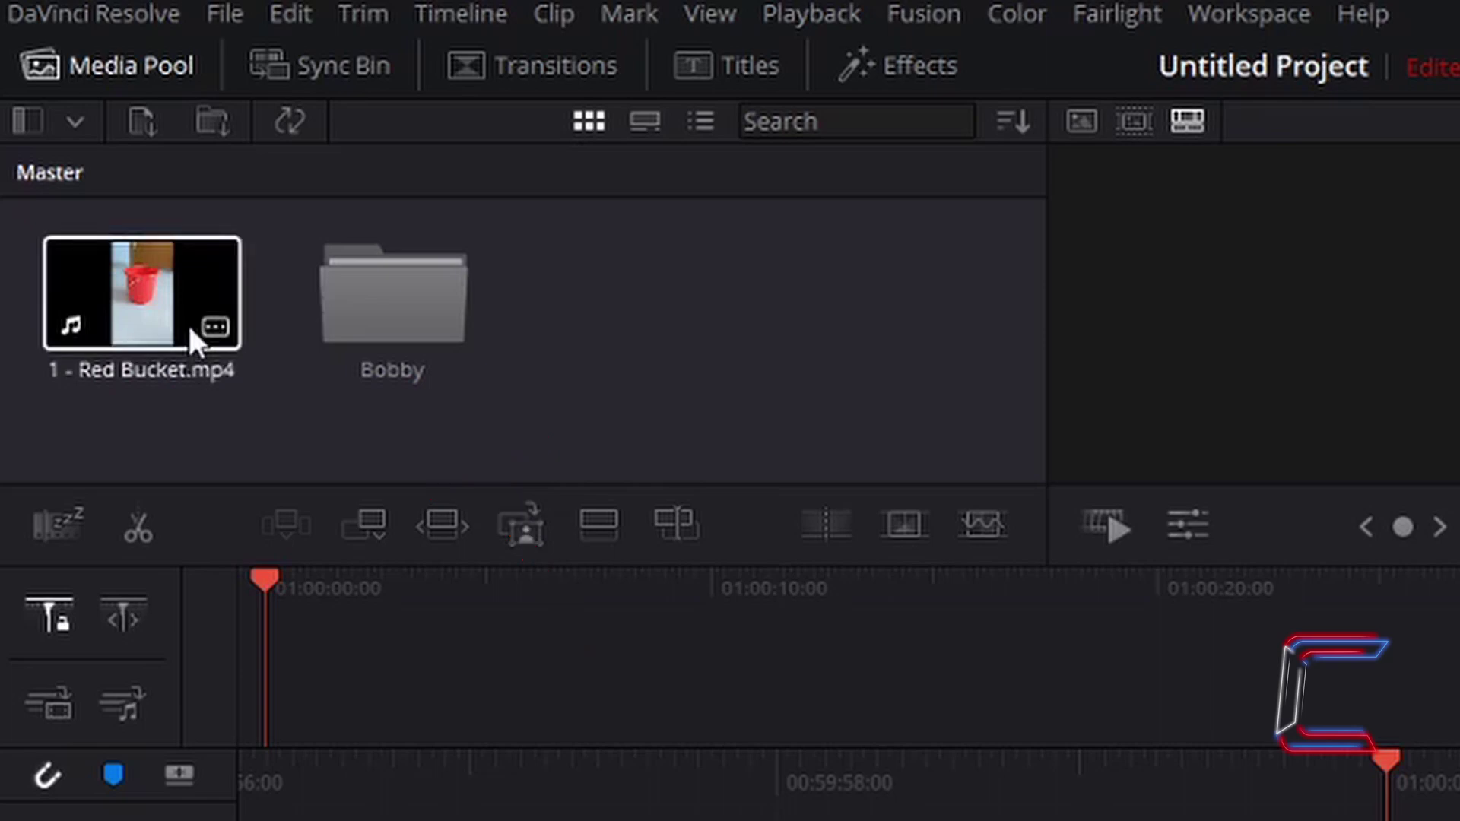
drag(326, 324, 391, 298)
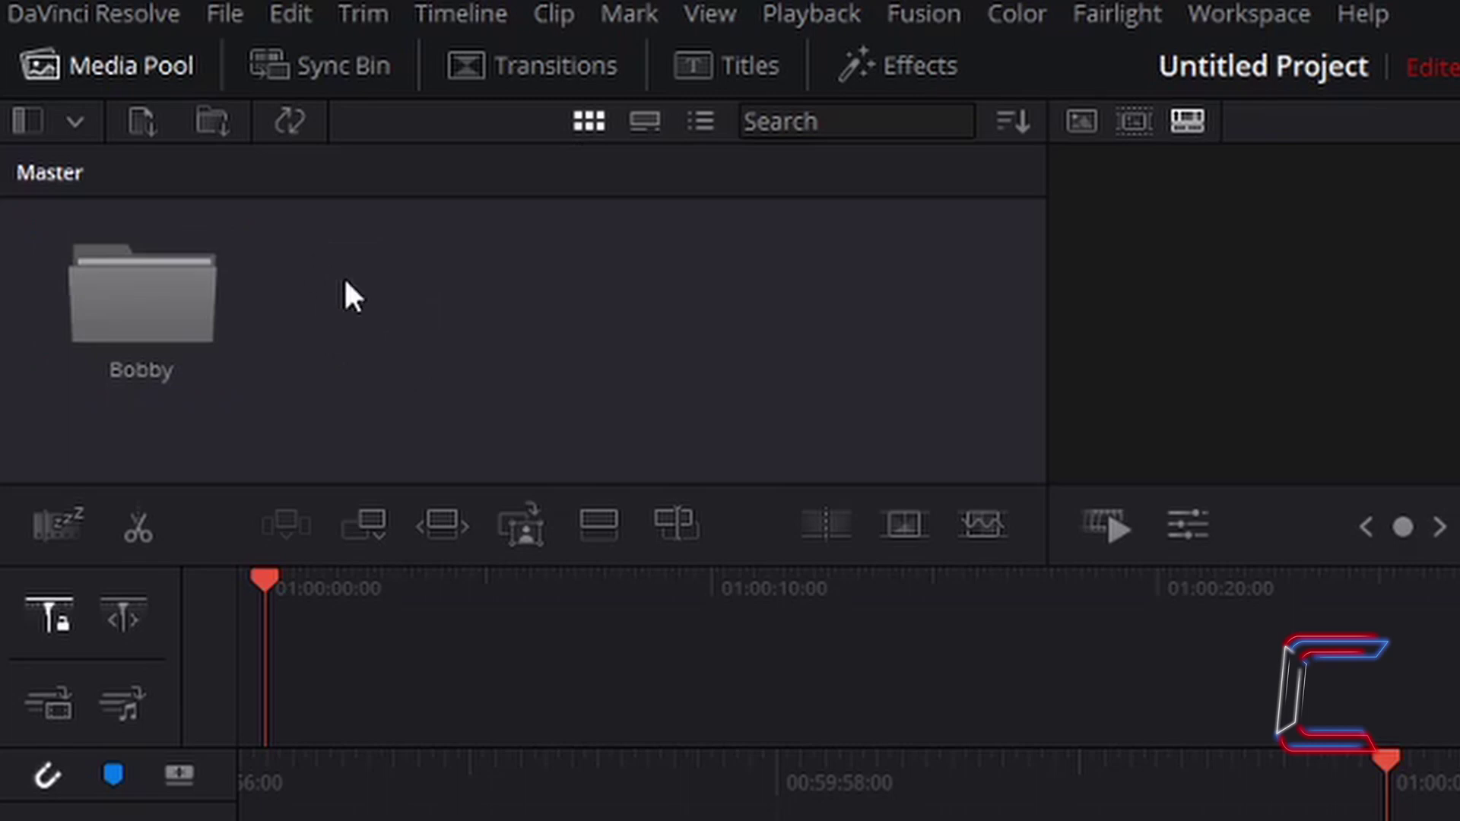
double_click(208, 277)
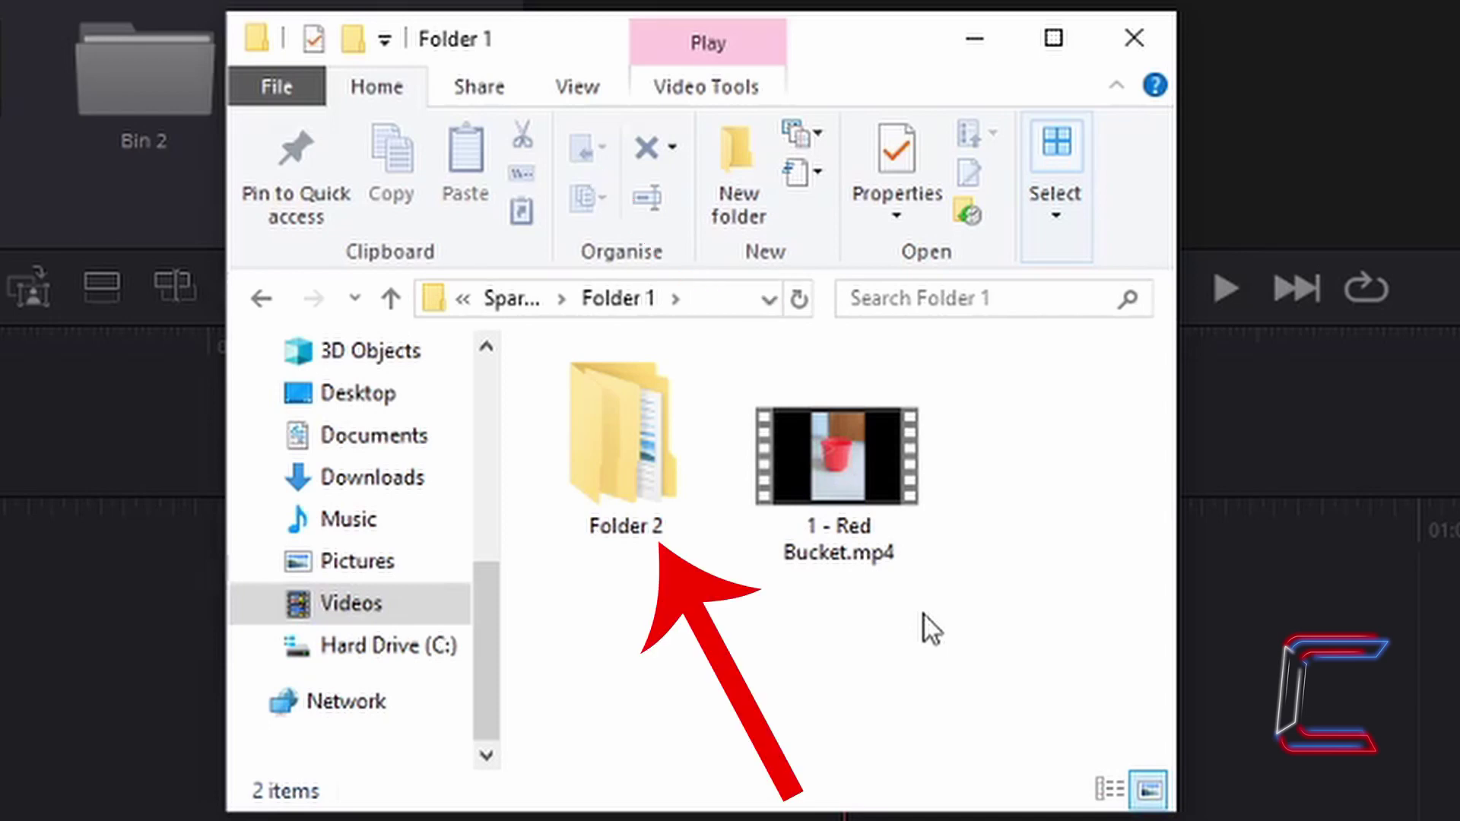
Move 1 - Red Bucket.mp4 on disk from Folder 1 into Folder 2 and relink the Bobby bin's clips to Folder 2.
drag(868, 517, 635, 472)
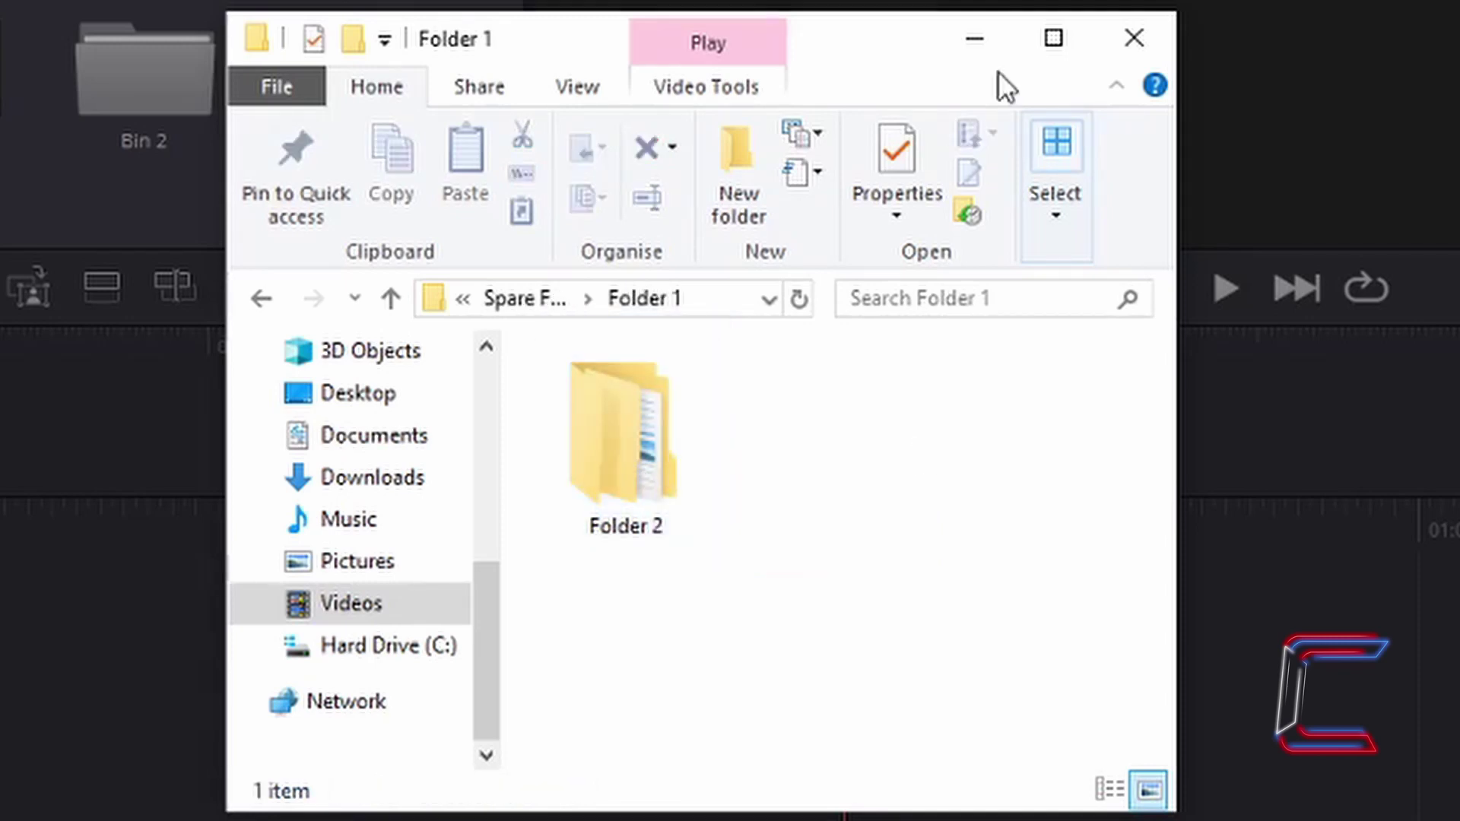
click(972, 39)
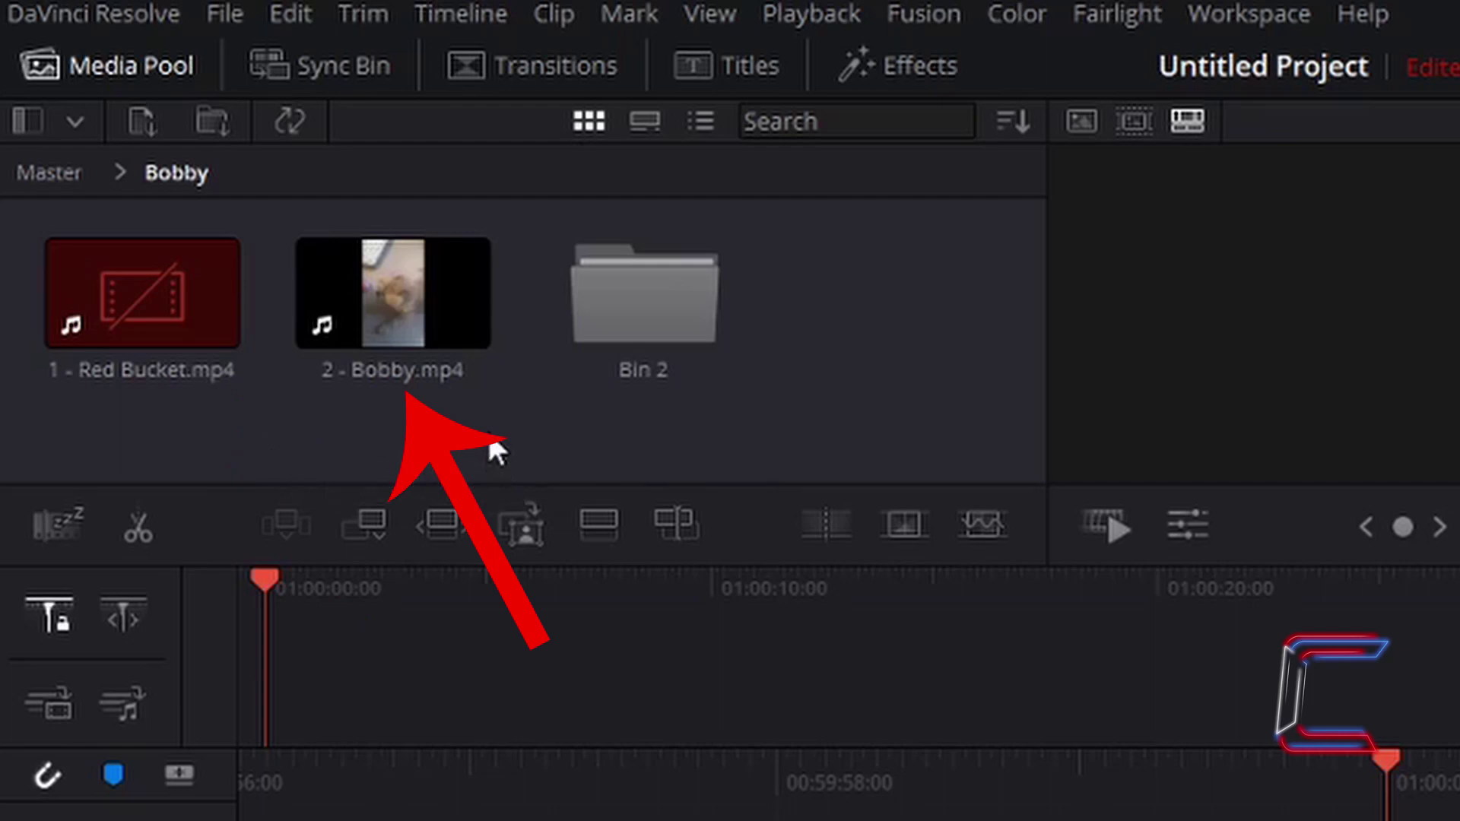
right_click(561, 415)
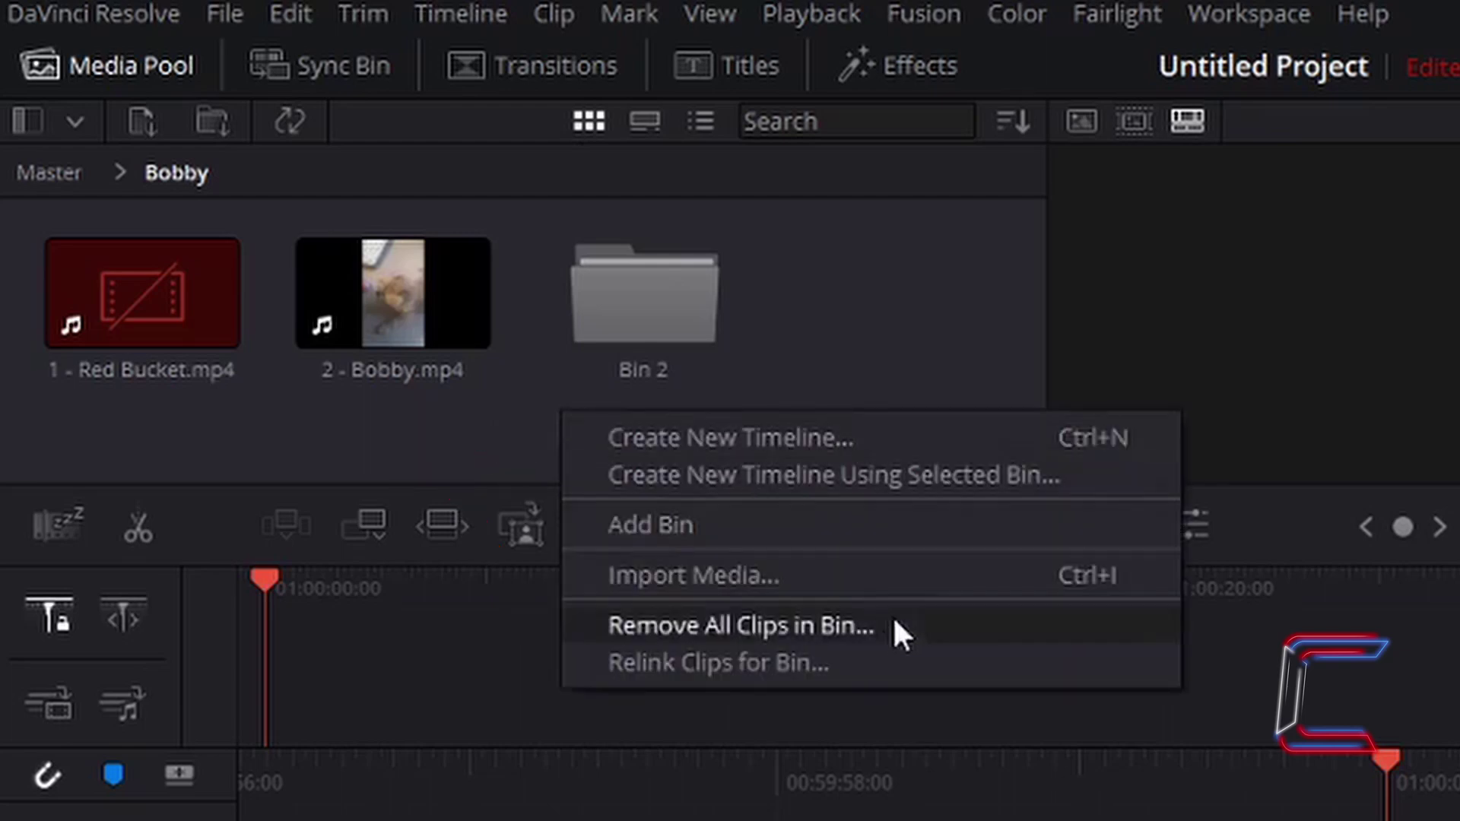
click(918, 665)
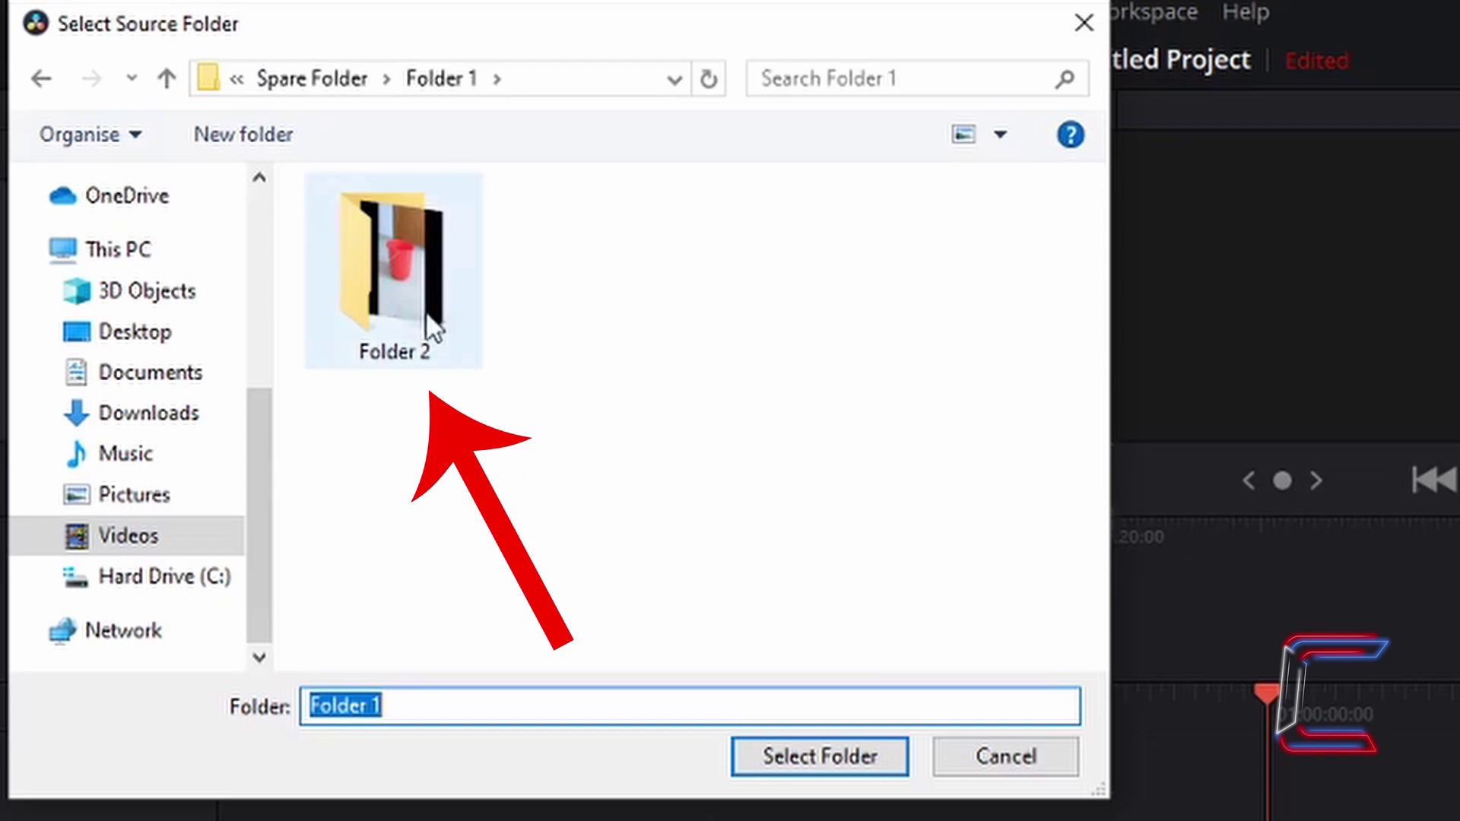
click(479, 342)
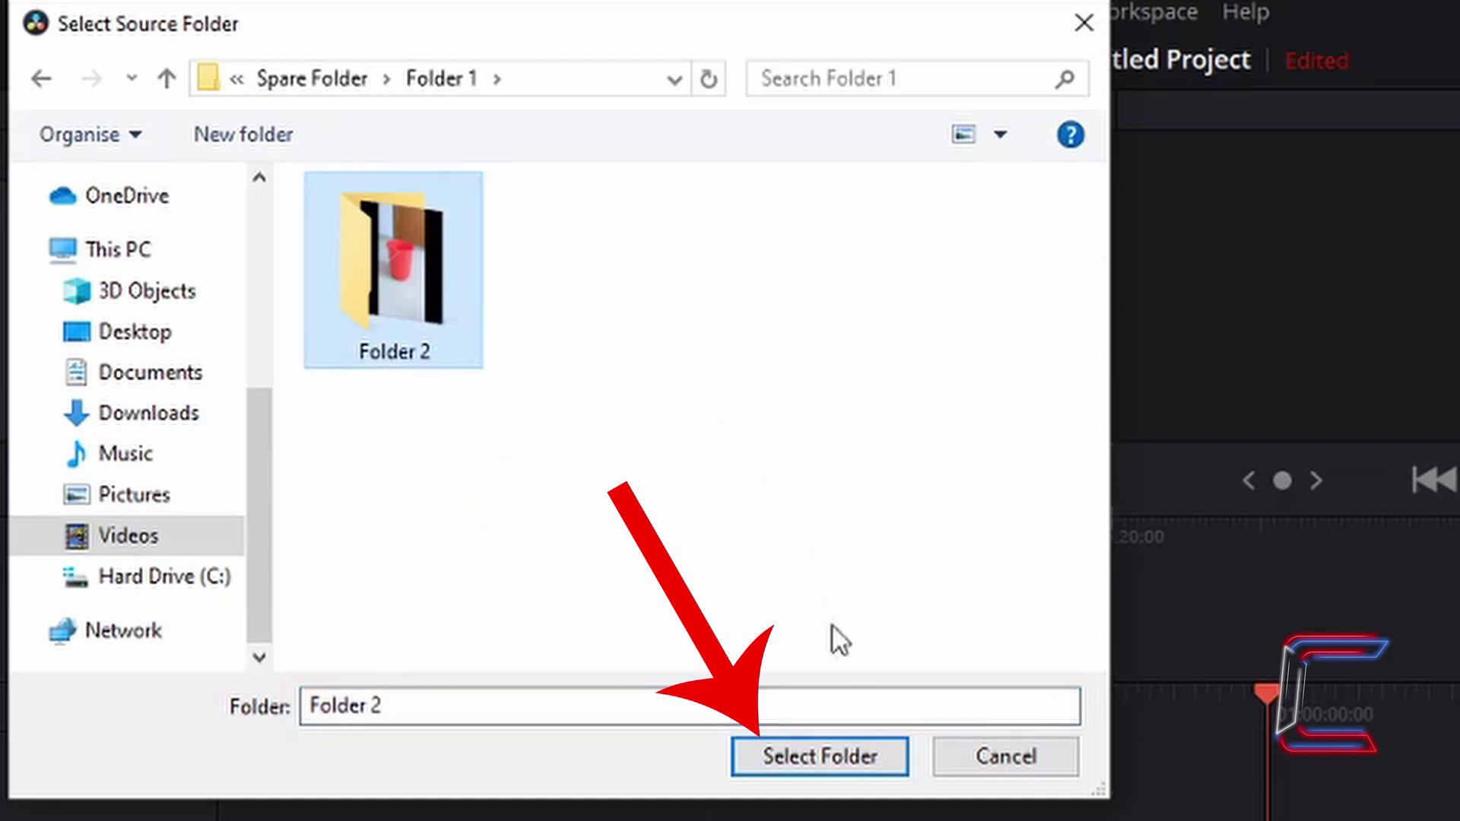
click(852, 774)
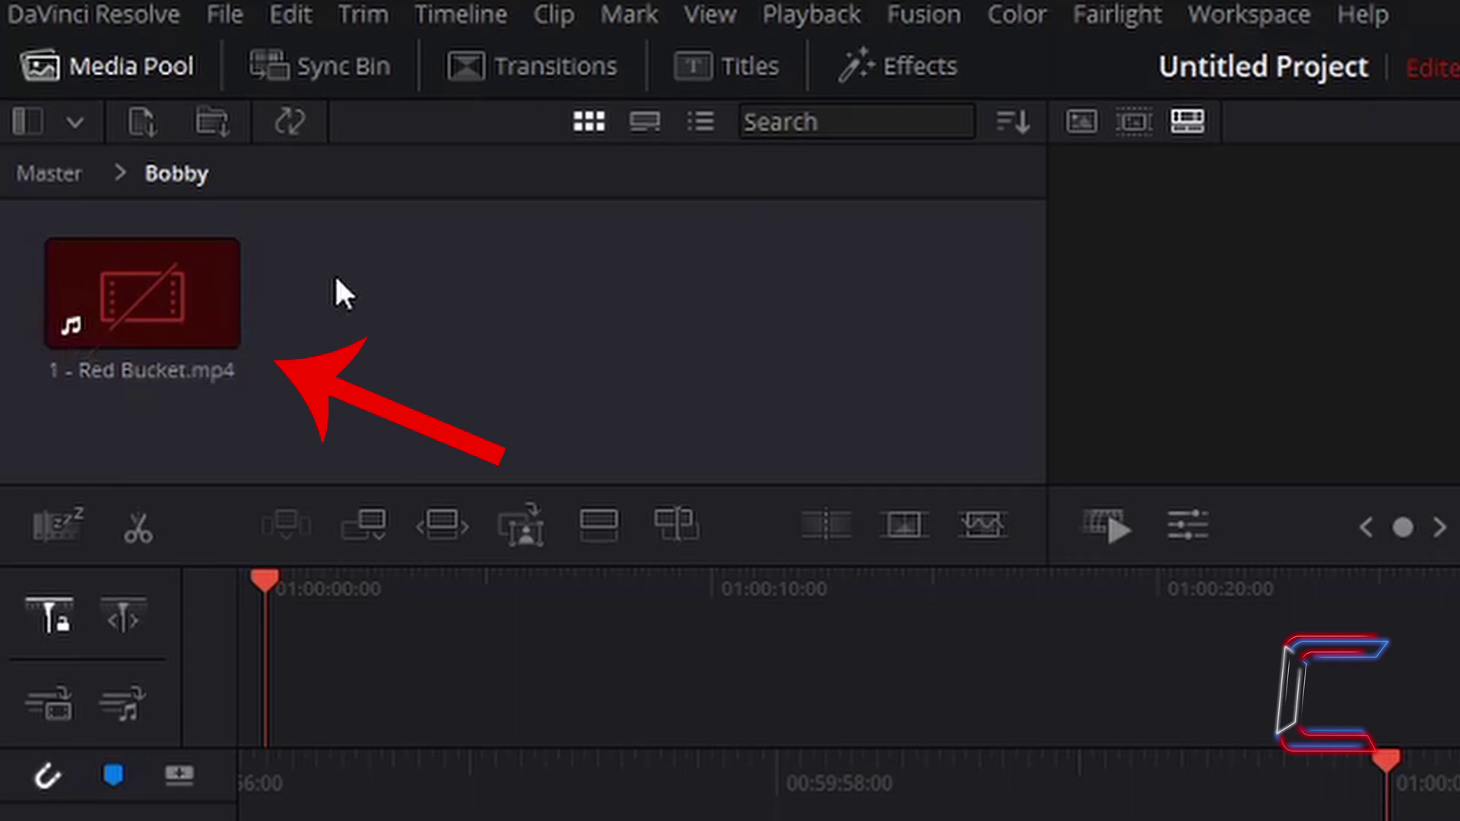
Select the offline clips 1 - Red Bucket.mp4 and 2 - Bobby.mp4 in the Bobby bin and start relinking them together.
right_click(222, 272)
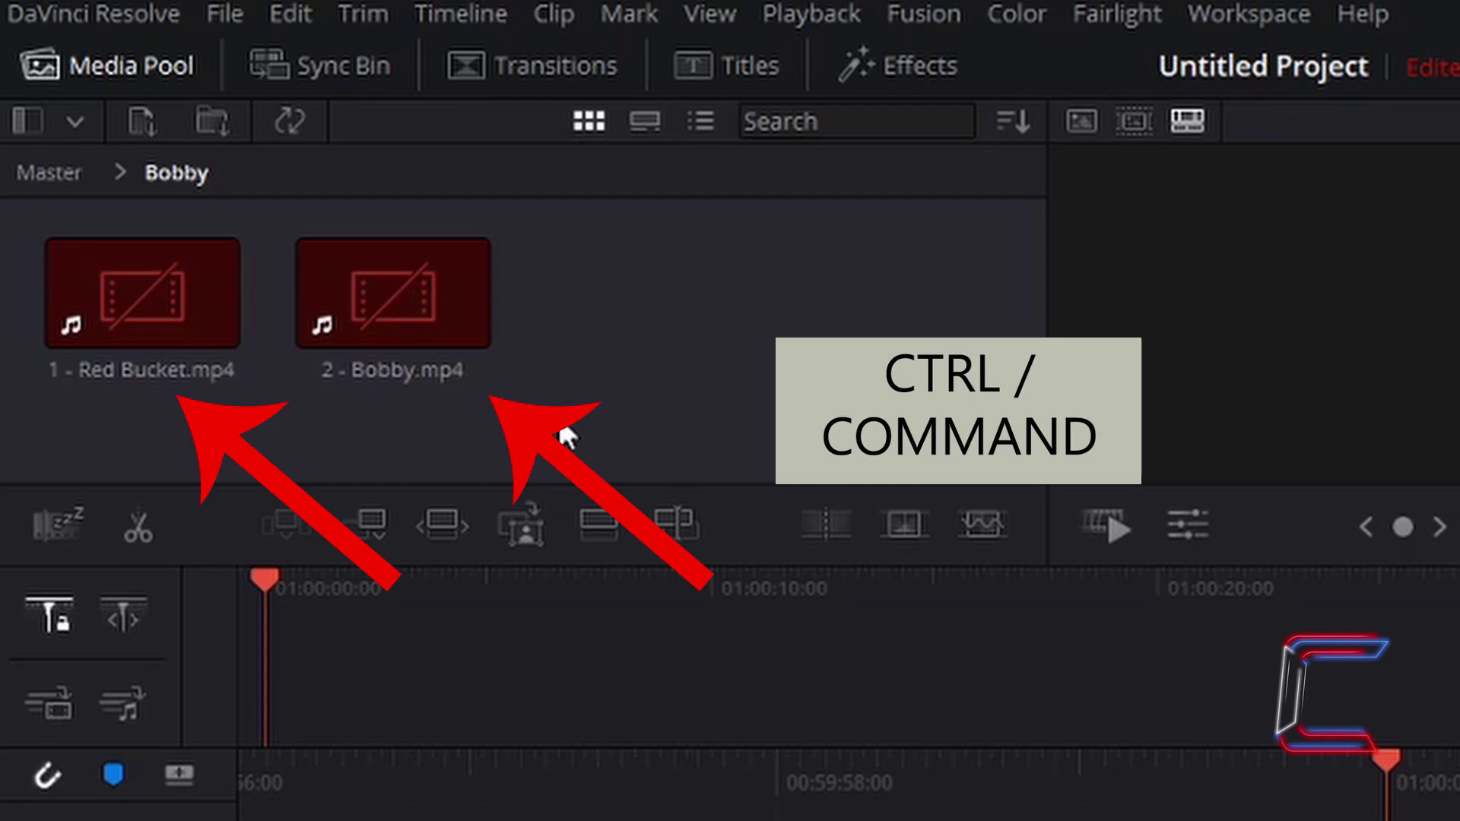
key(ctrl+a)
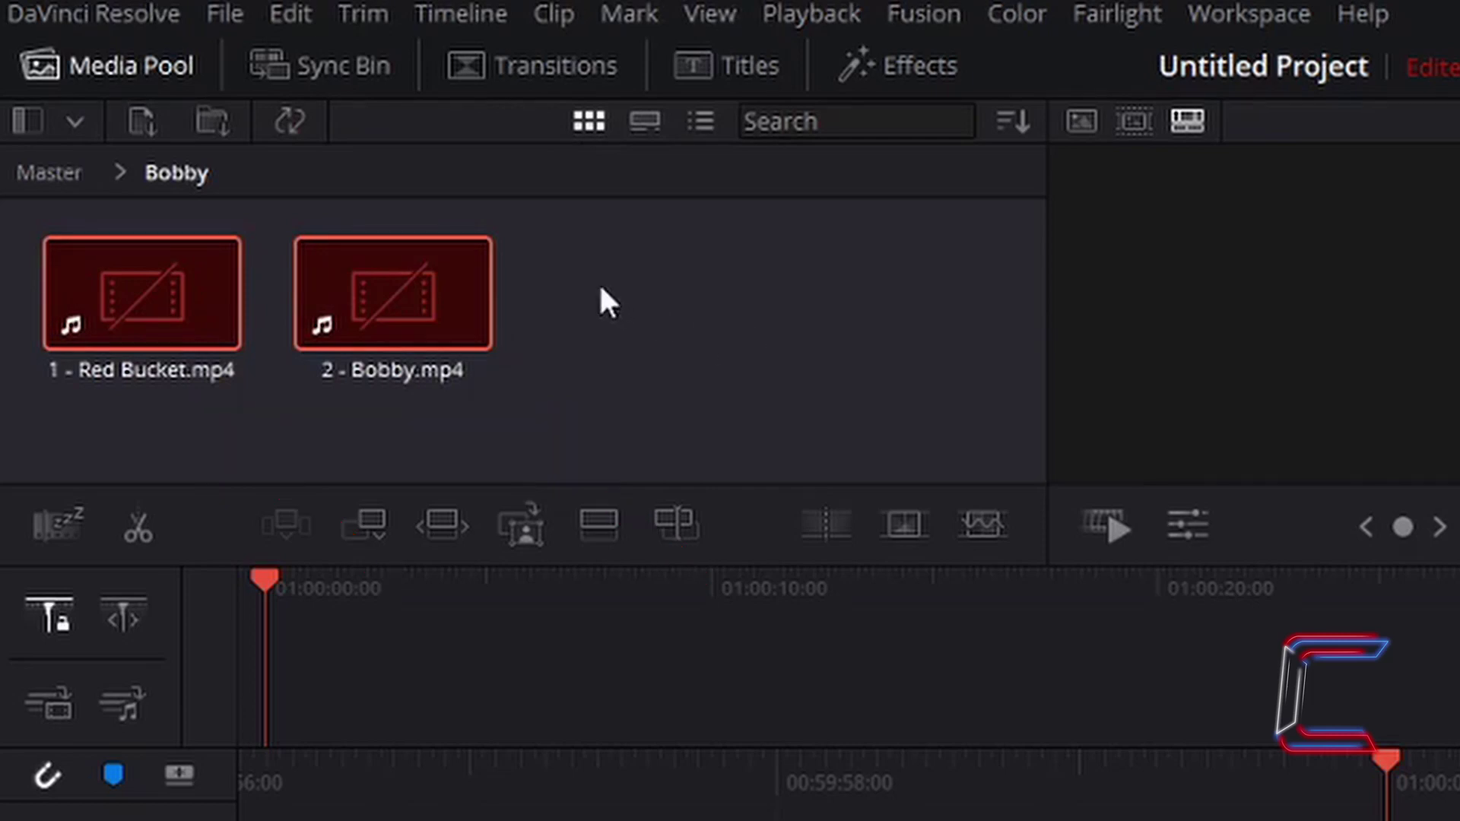
right_click(451, 263)
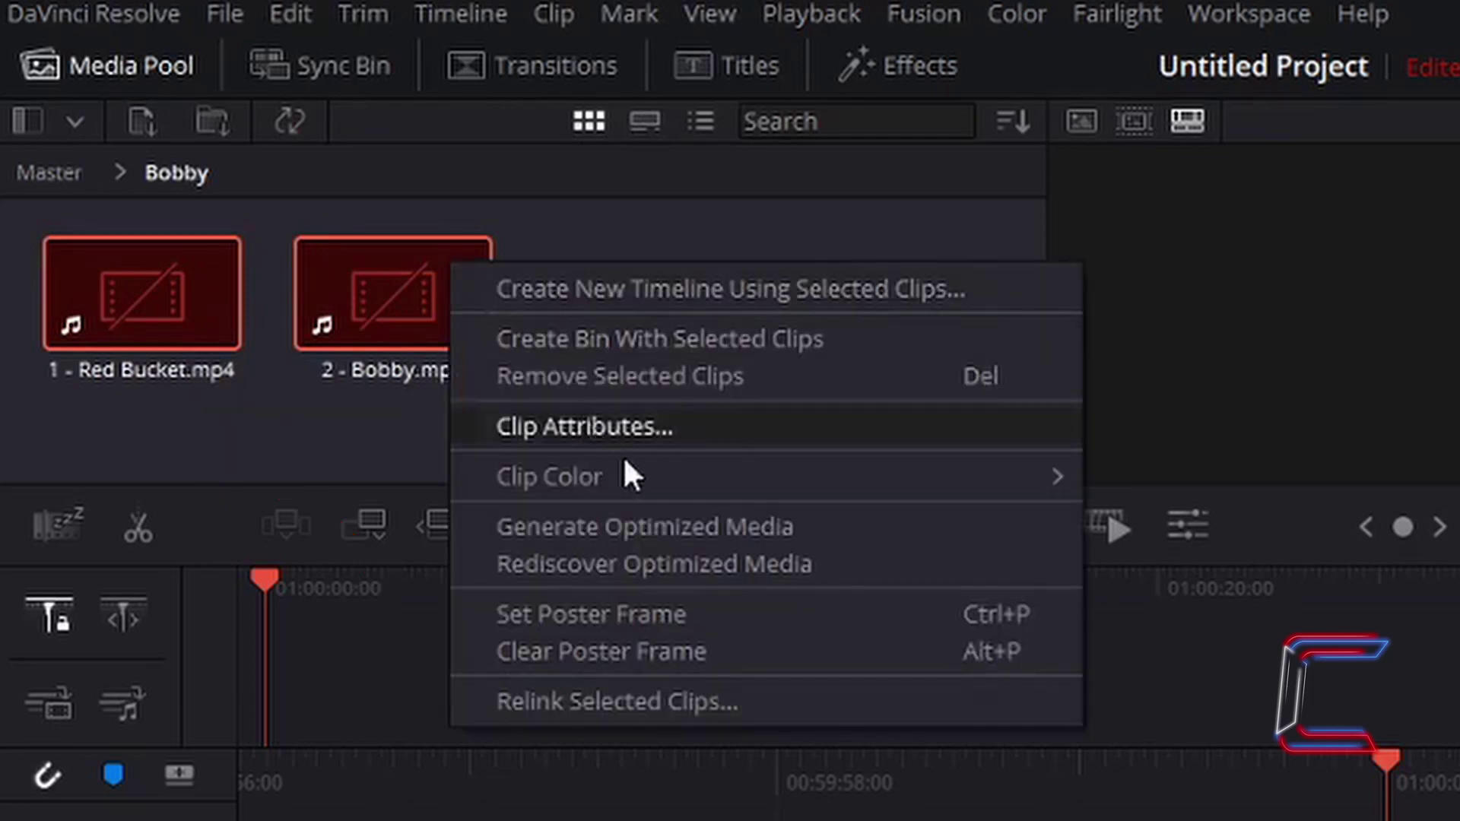
click(855, 713)
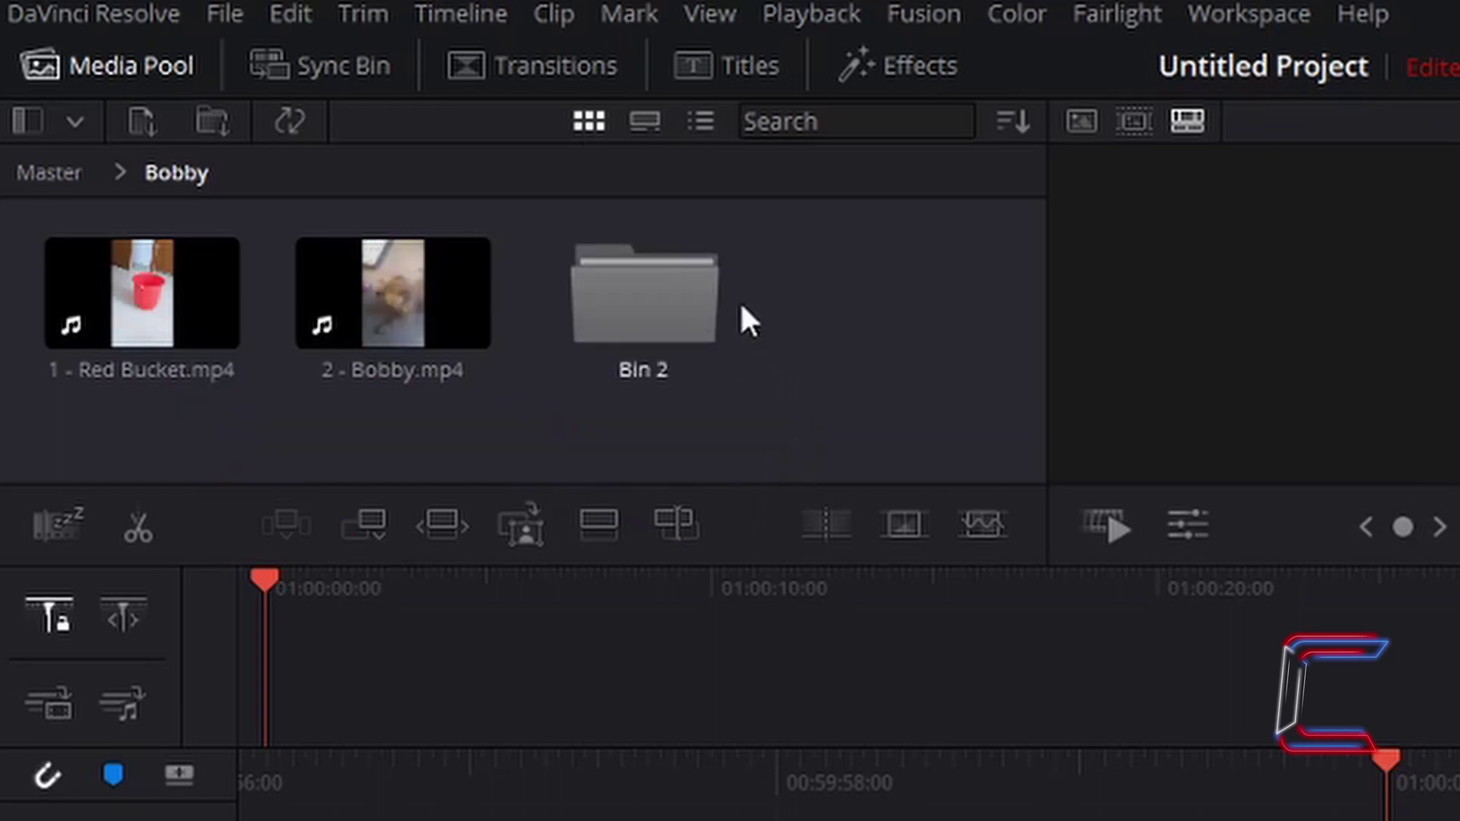
Remove the sub-bin Bin 2 from the Bobby bin.
right_click(688, 282)
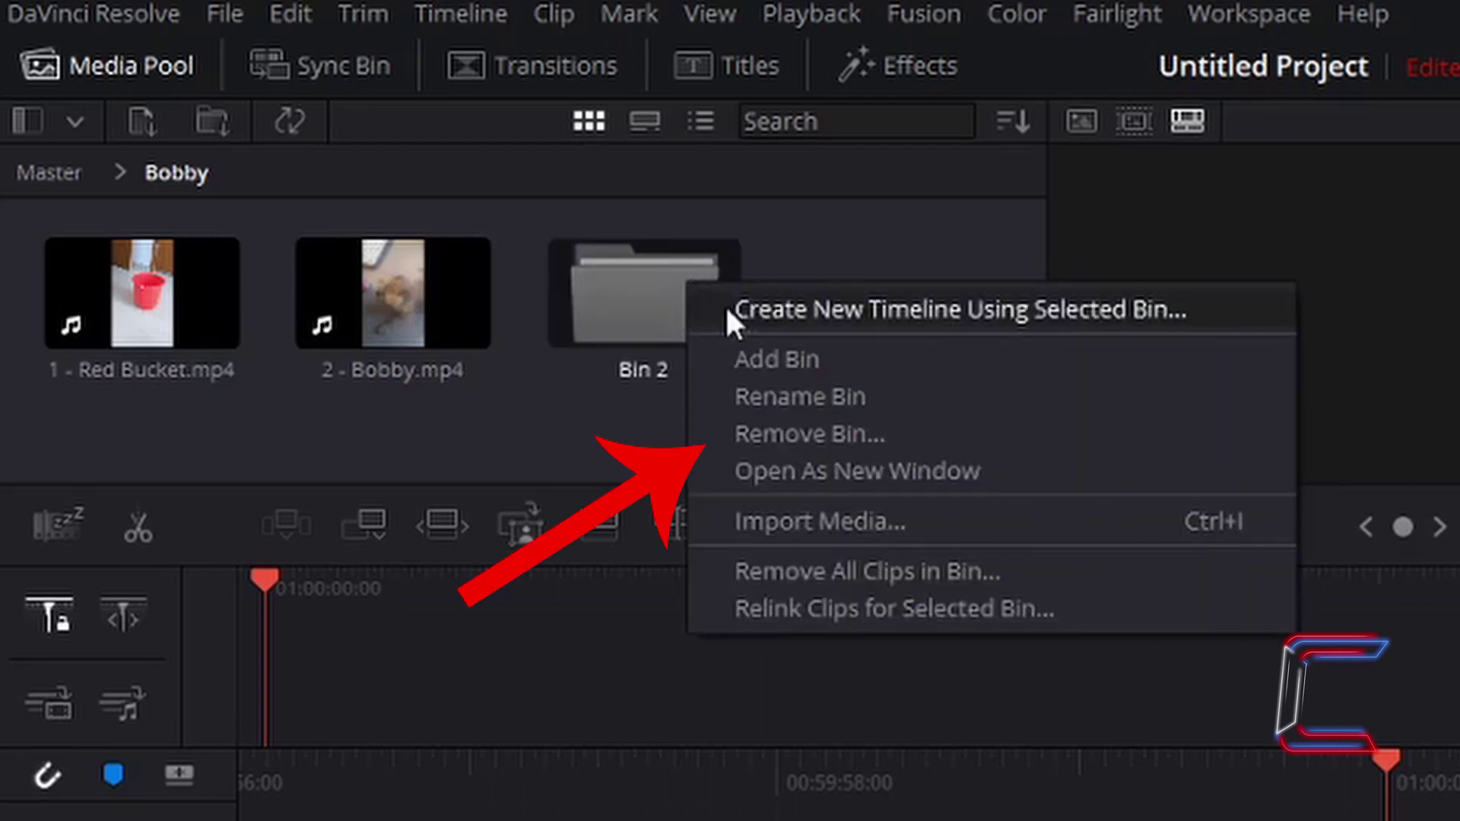
click(824, 430)
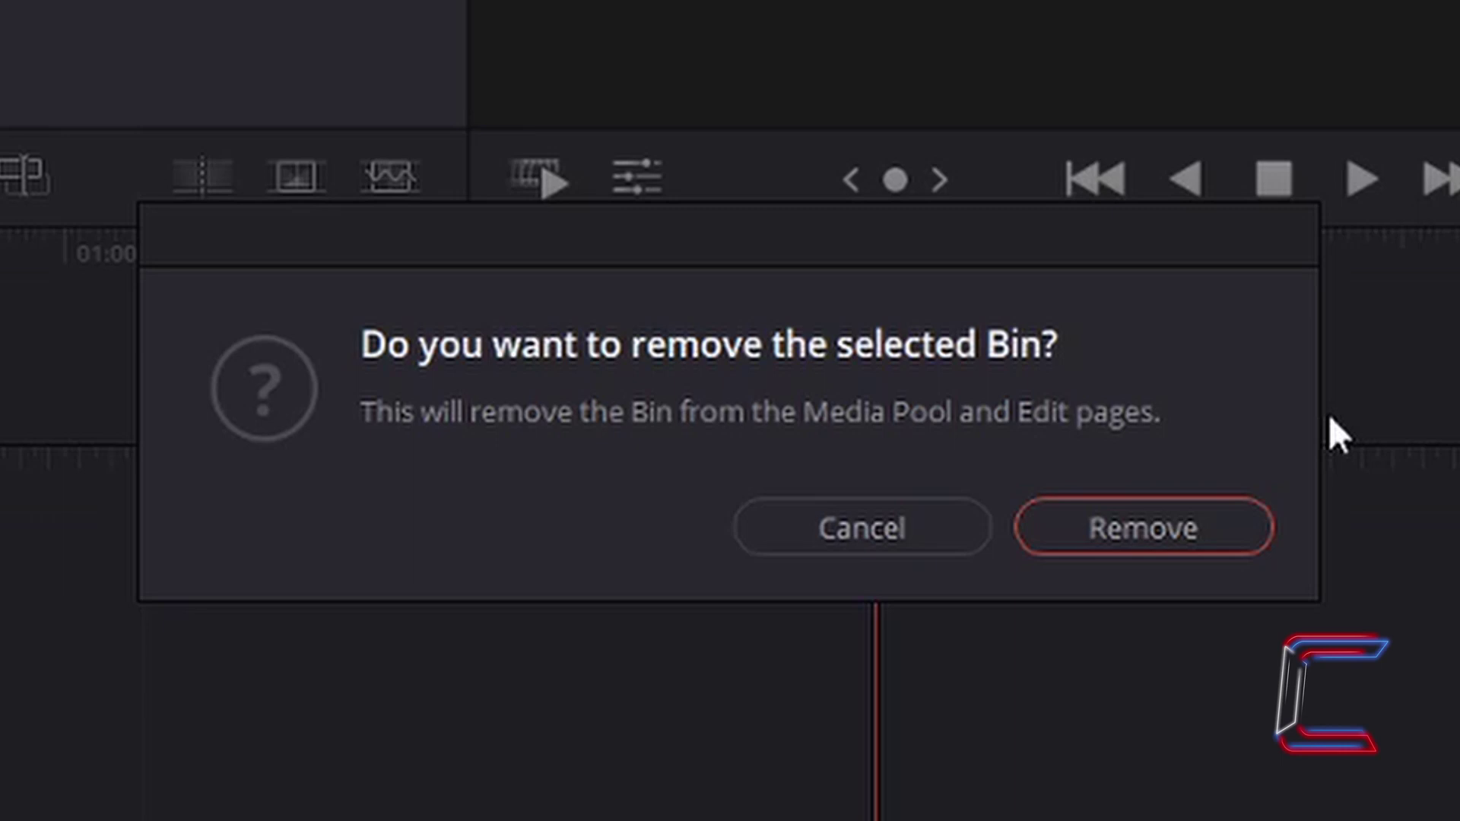
click(1203, 535)
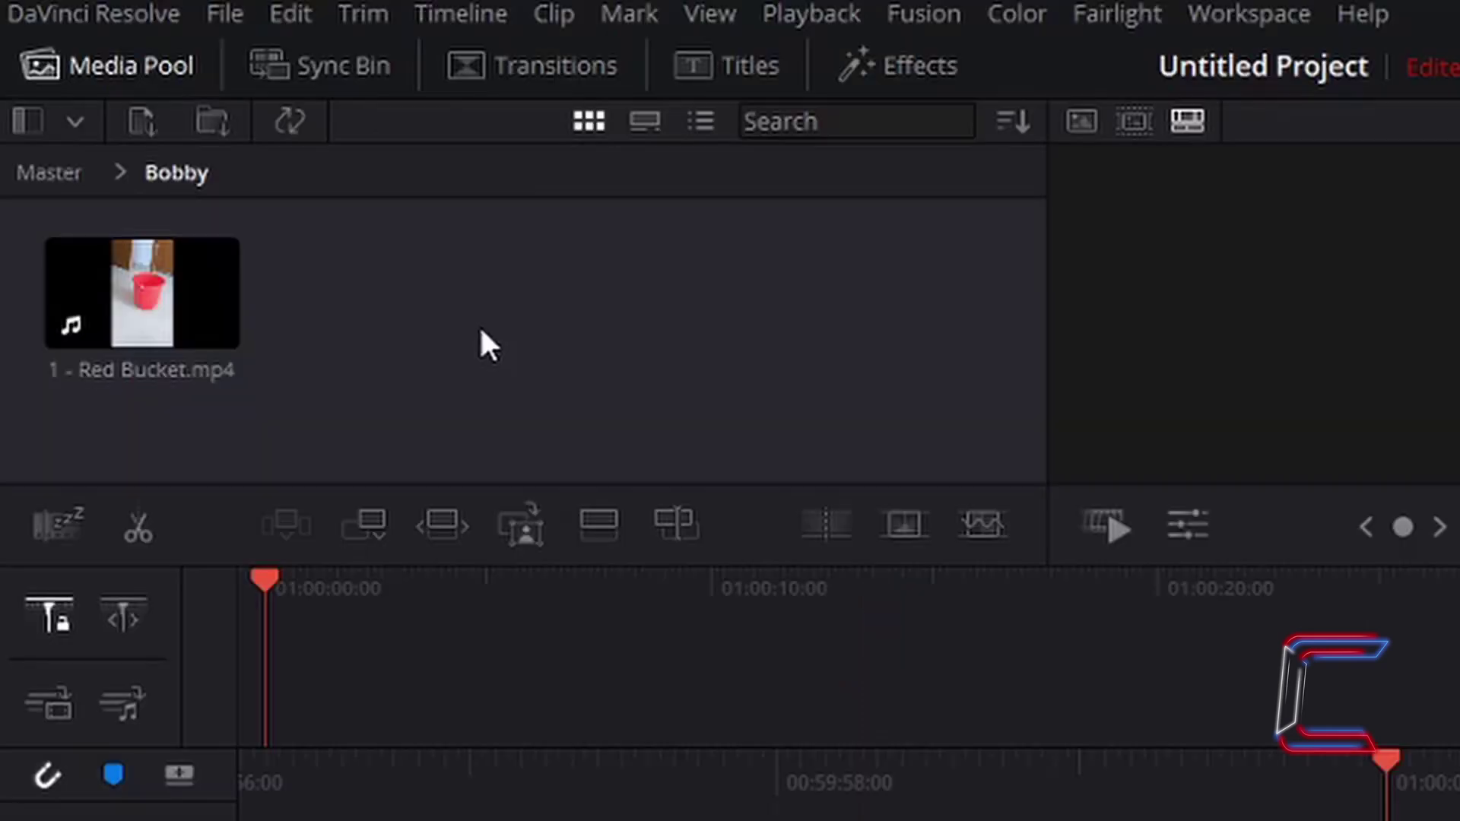